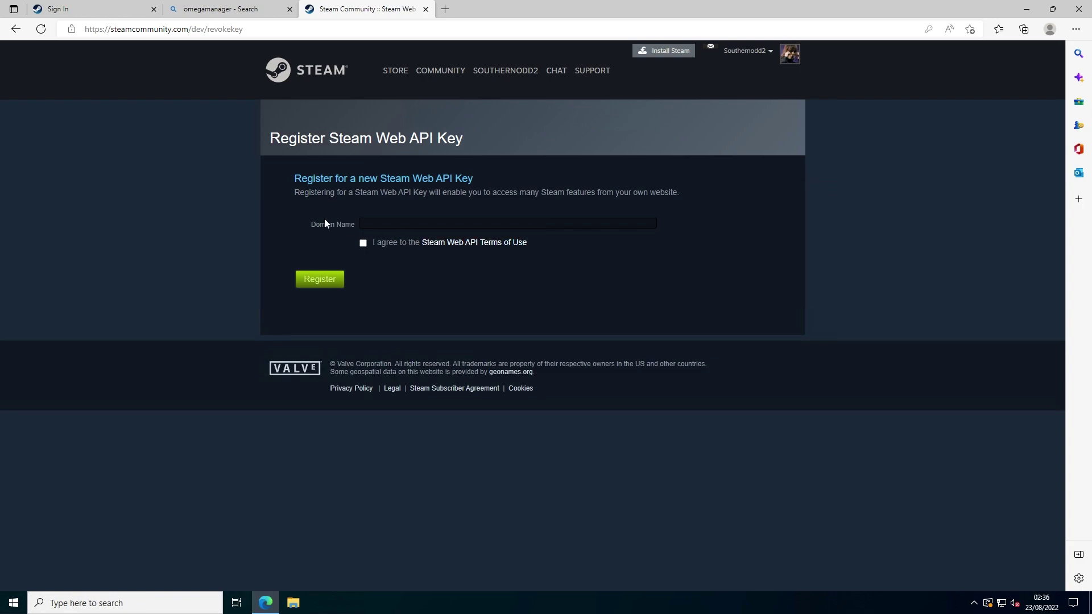
# Register a Steam Web API key using the saved server IP 45.88.229.33 as domain
pyautogui.click(384, 223)
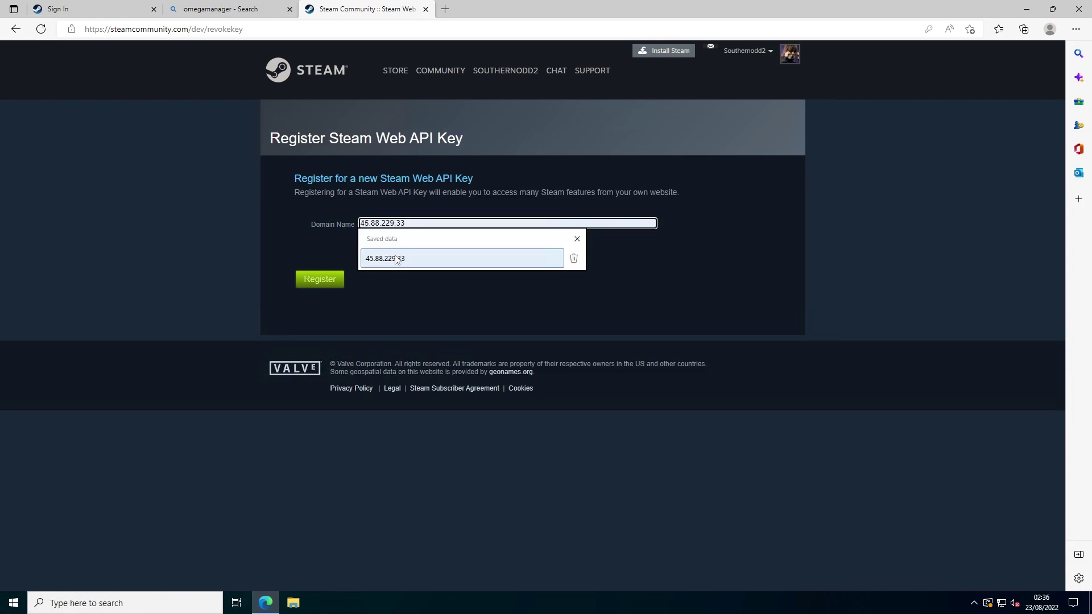
pyautogui.click(396, 259)
pyautogui.click(363, 243)
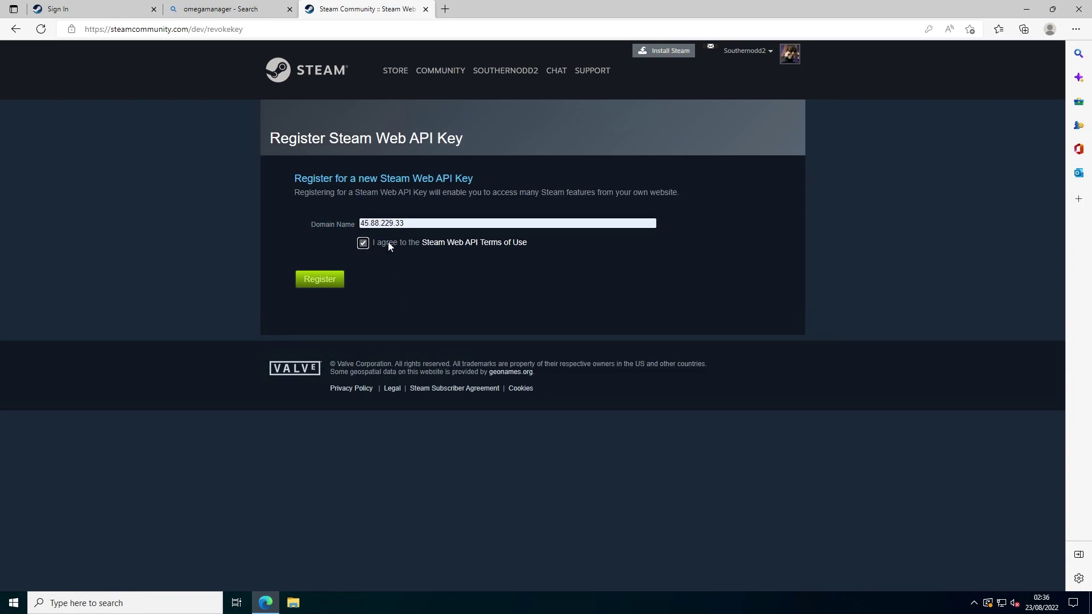
pyautogui.click(334, 286)
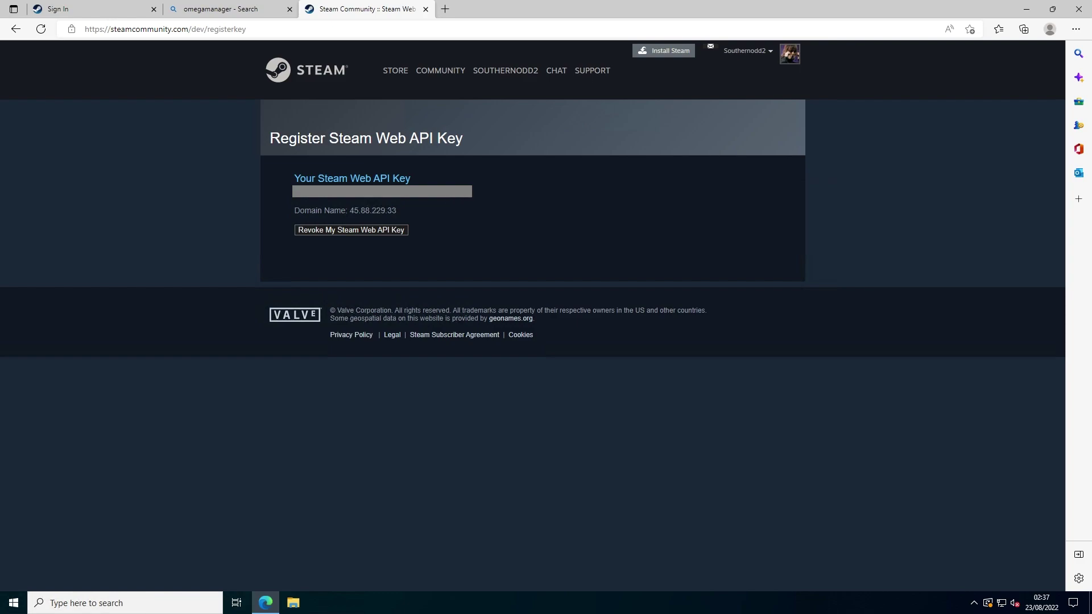
# Copy the newly issued API key and minimise Edge to reach the server desktop
pyautogui.moveTo(469, 193); pyautogui.dragTo(326, 194)
pyautogui.rightClick(313, 195)
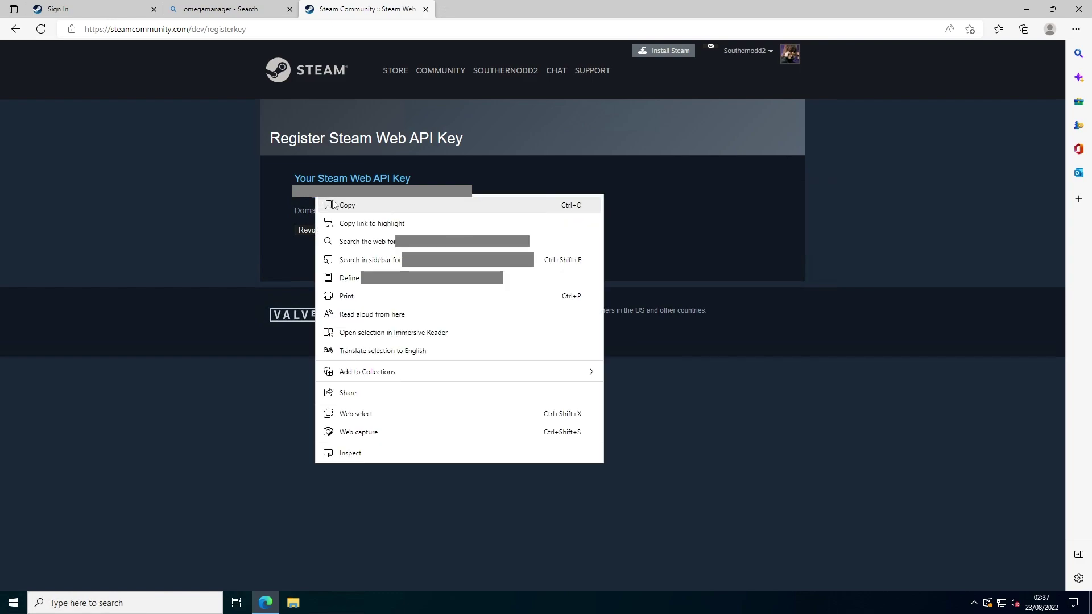
pyautogui.click(334, 205)
pyautogui.click(1027, 10)
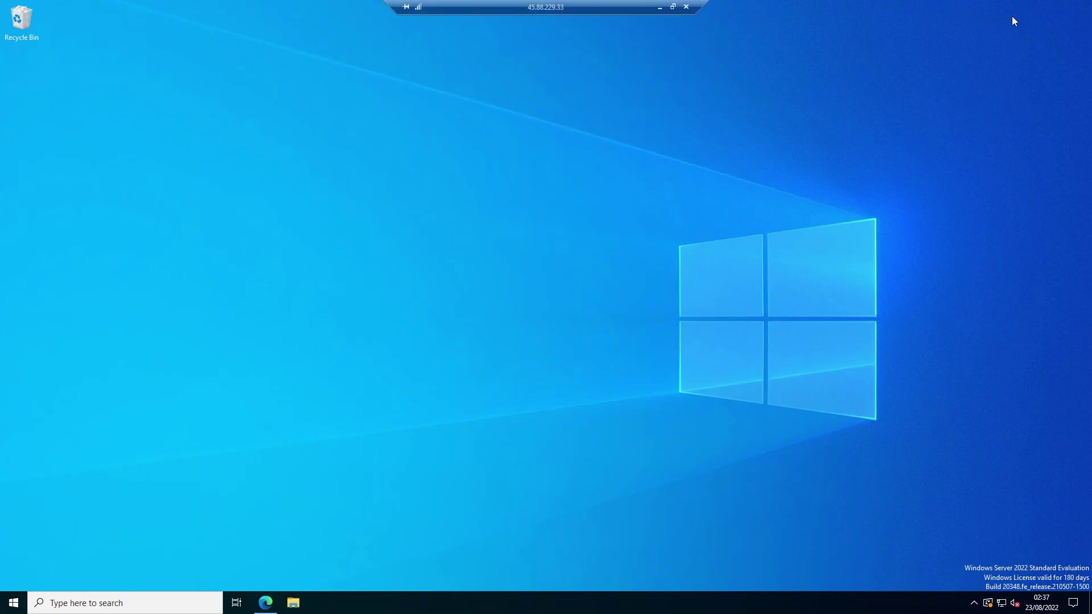
# Open manager.cfg from Documents > OmegaManager in Notepad
pyautogui.click(293, 603)
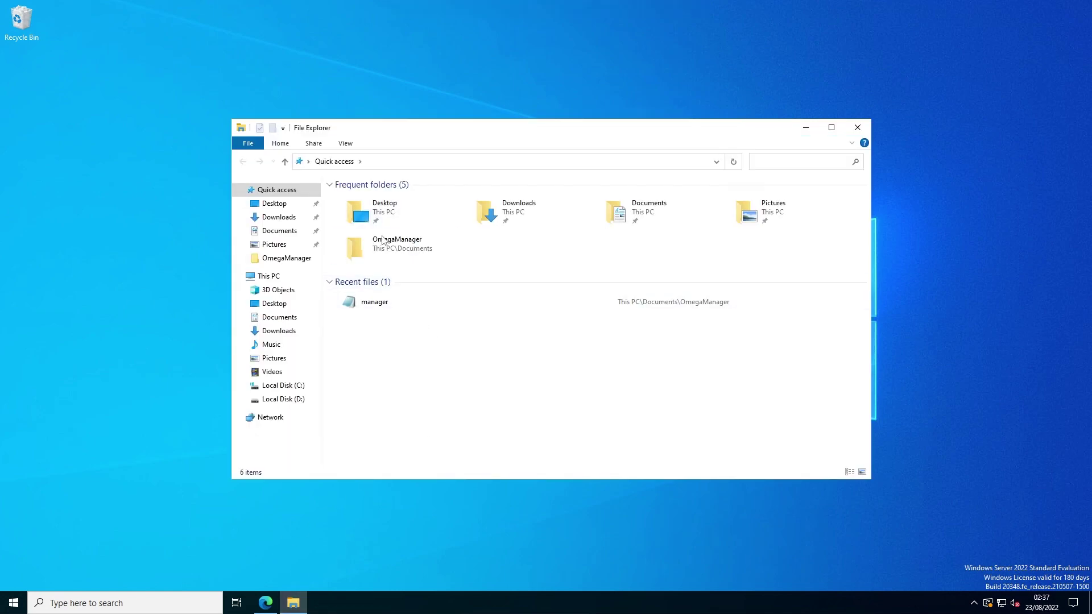
pyautogui.doubleClick(611, 229)
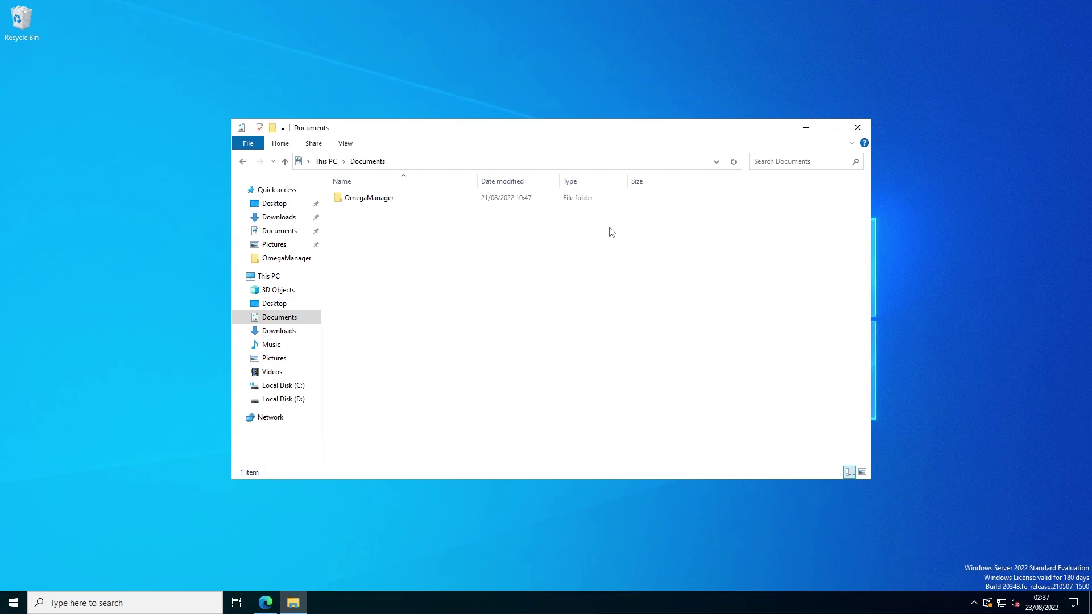
pyautogui.doubleClick(424, 201)
pyautogui.doubleClick(387, 283)
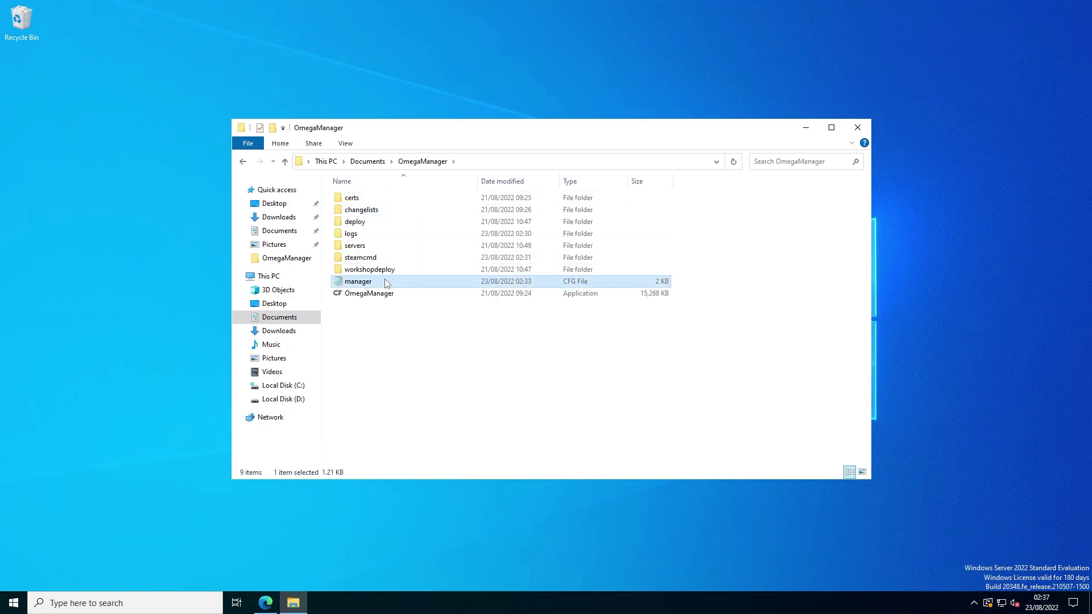
# Put the Web API key into manager.cfg's api_key field and save the file
pyautogui.click(203, 329)
pyautogui.scroll(-4, 540, 318)
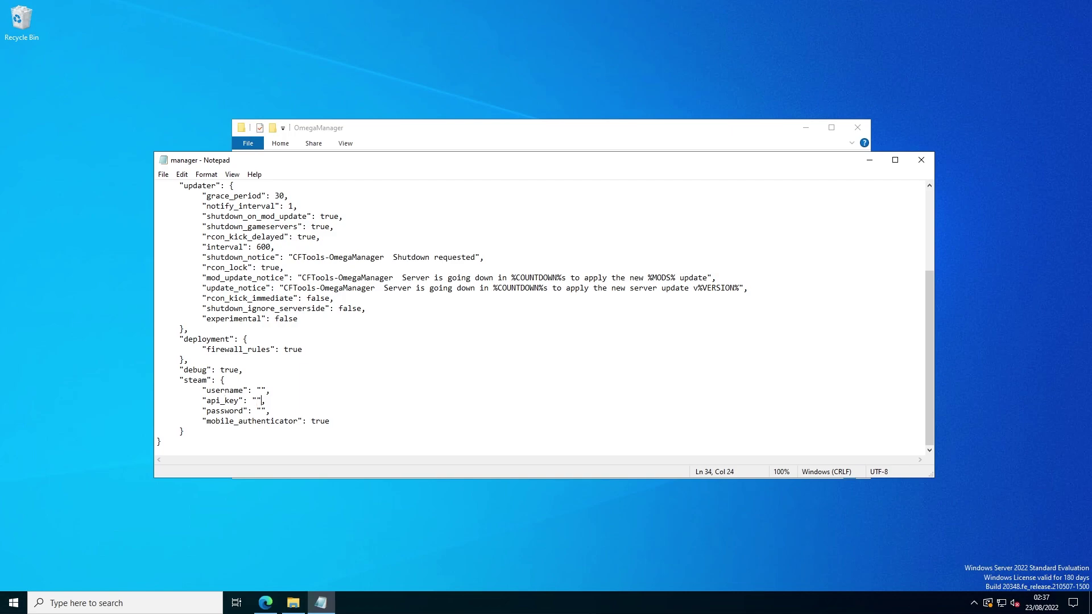
pyautogui.click(164, 174)
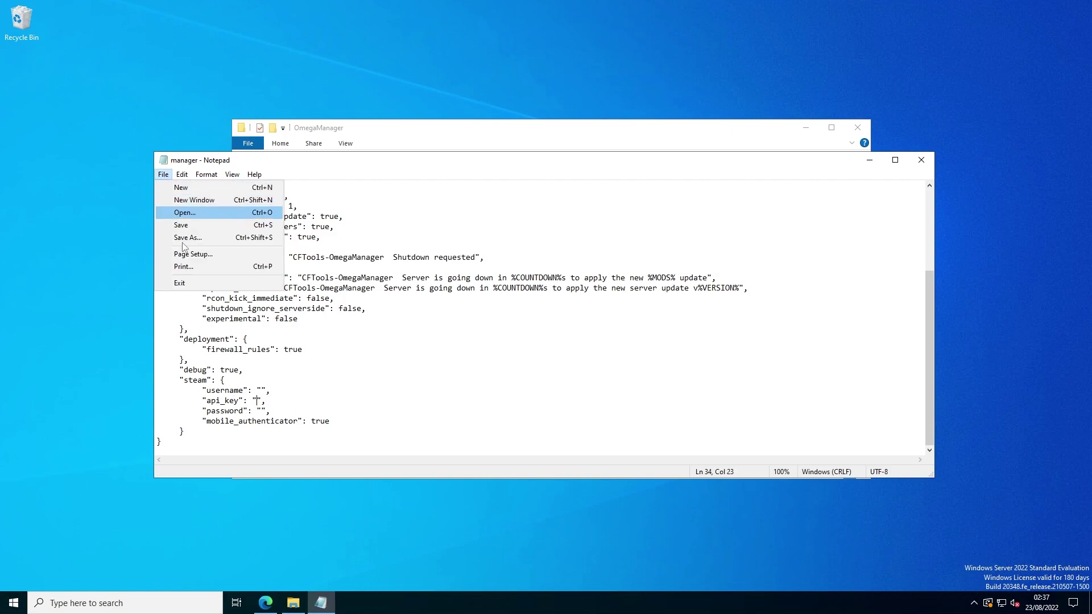
pyautogui.click(171, 228)
# Launch OmegaManager.exe with admin approval and minimise its running console window
pyautogui.click(912, 164)
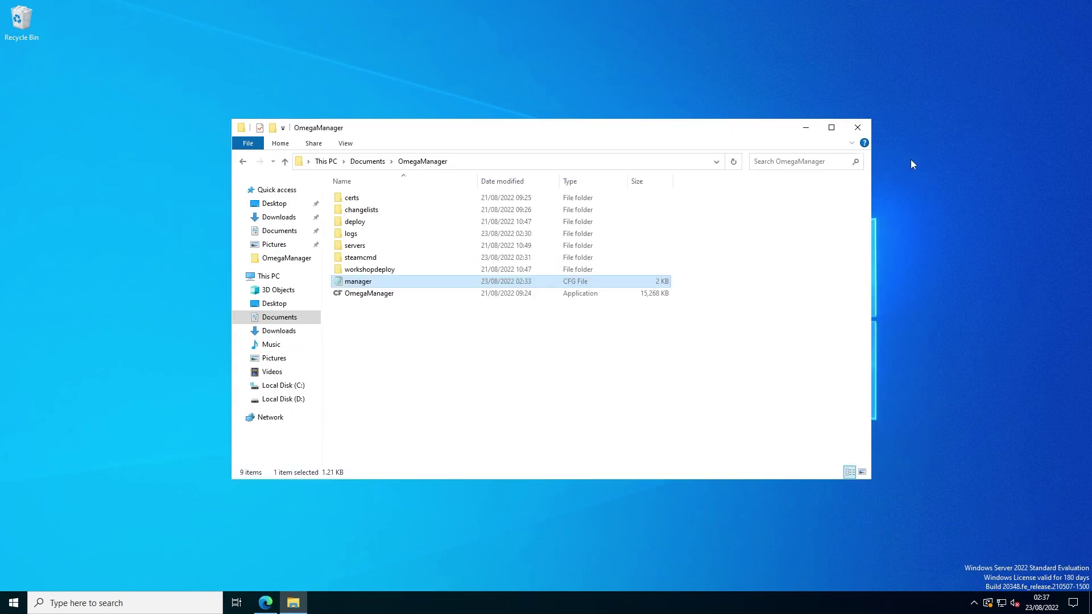
pyautogui.click(415, 297)
pyautogui.doubleClick(417, 295)
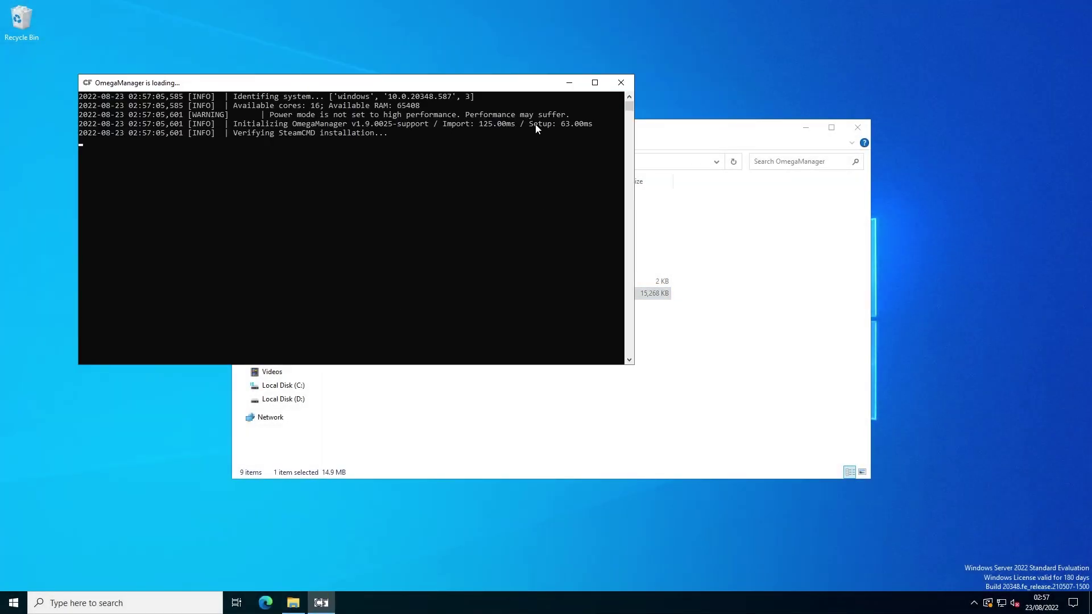
pyautogui.click(569, 87)
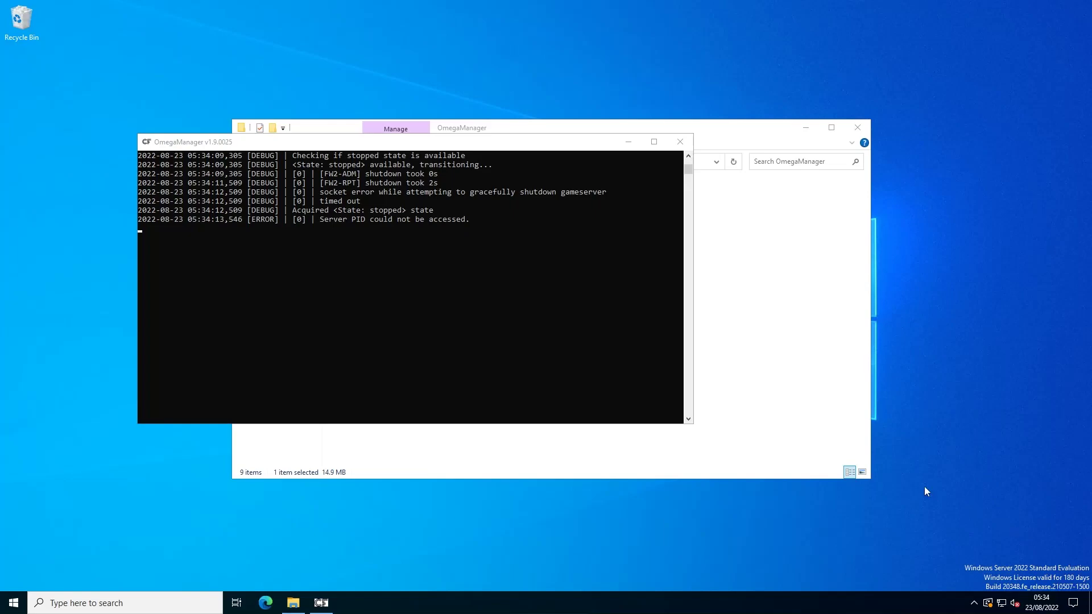
pyautogui.moveTo(925, 491); pyautogui.dragTo(1003, 541)
pyautogui.moveTo(920, 505); pyautogui.dragTo(863, 538)
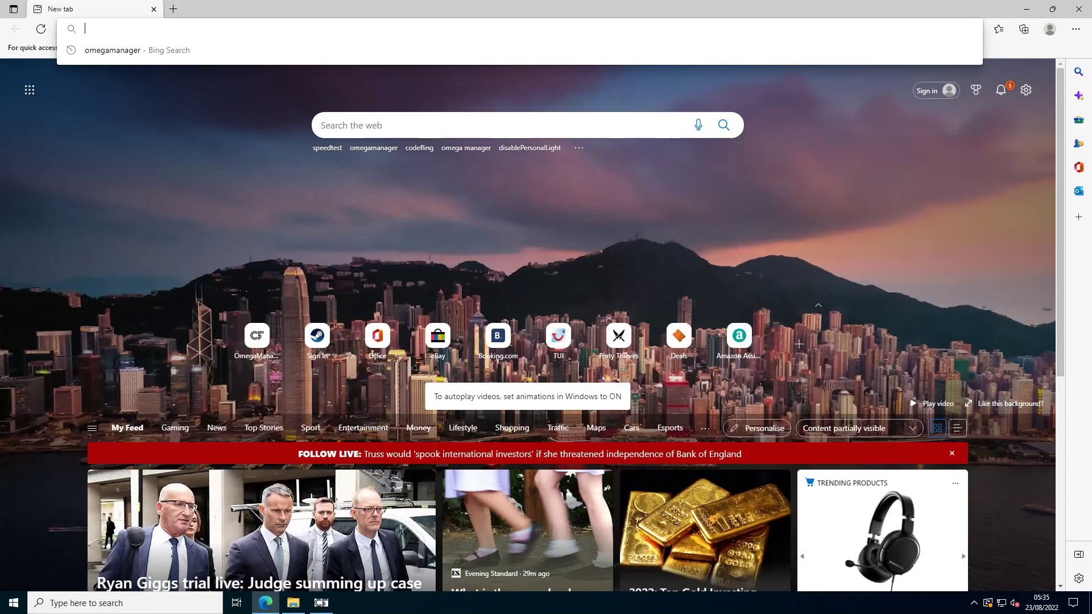
# Go to localhost:8081 in a new Edge tab to load the OmegaManager dashboard
pyautogui.write('localhost:8081/')
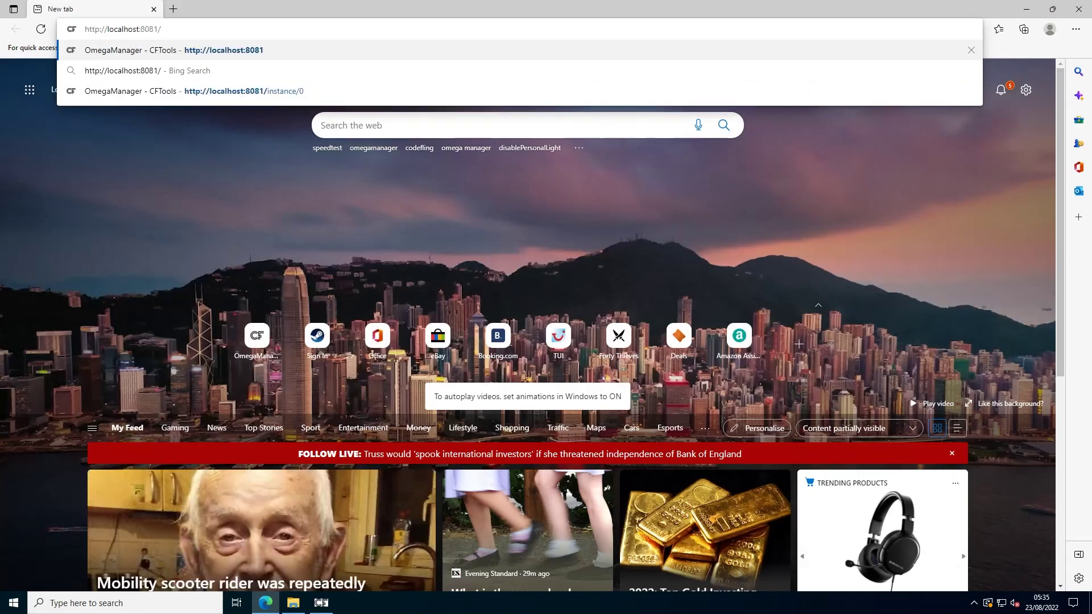
pyautogui.press('Return')
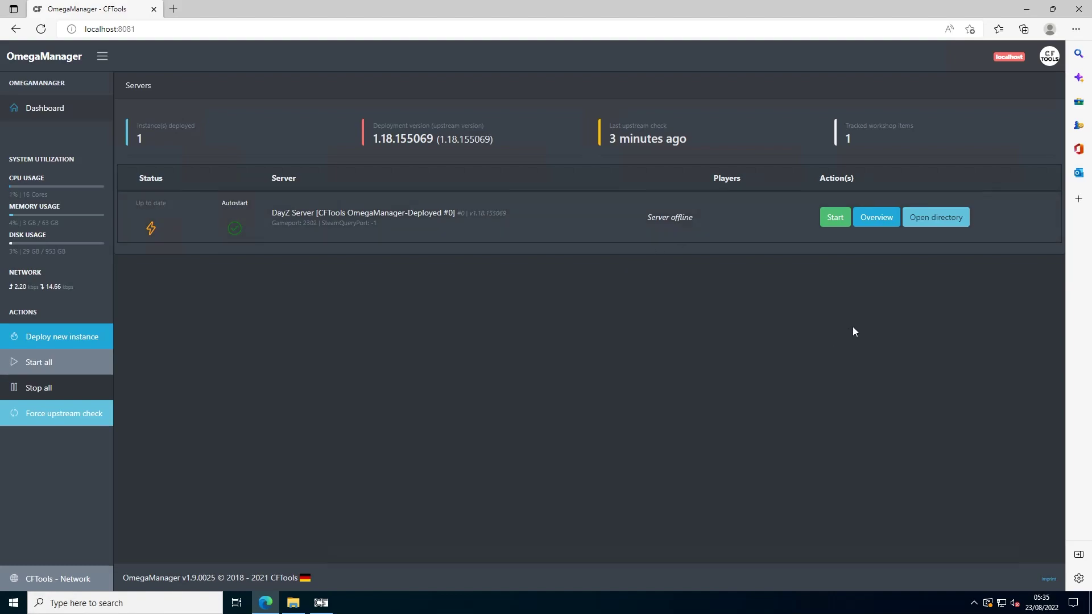
# Open the Overview page of the DayZ Server row (instance #0)
pyautogui.click(877, 220)
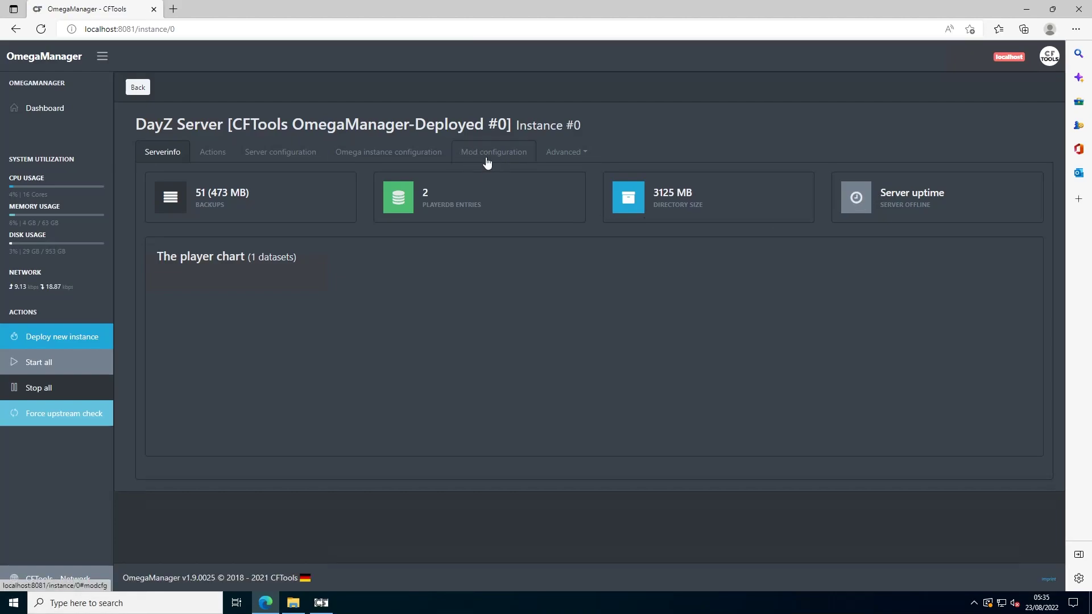
# In Mod configuration, sort the available mods by subscriptions, most subscribed first
pyautogui.click(517, 158)
pyautogui.scroll(-5, 649, 216)
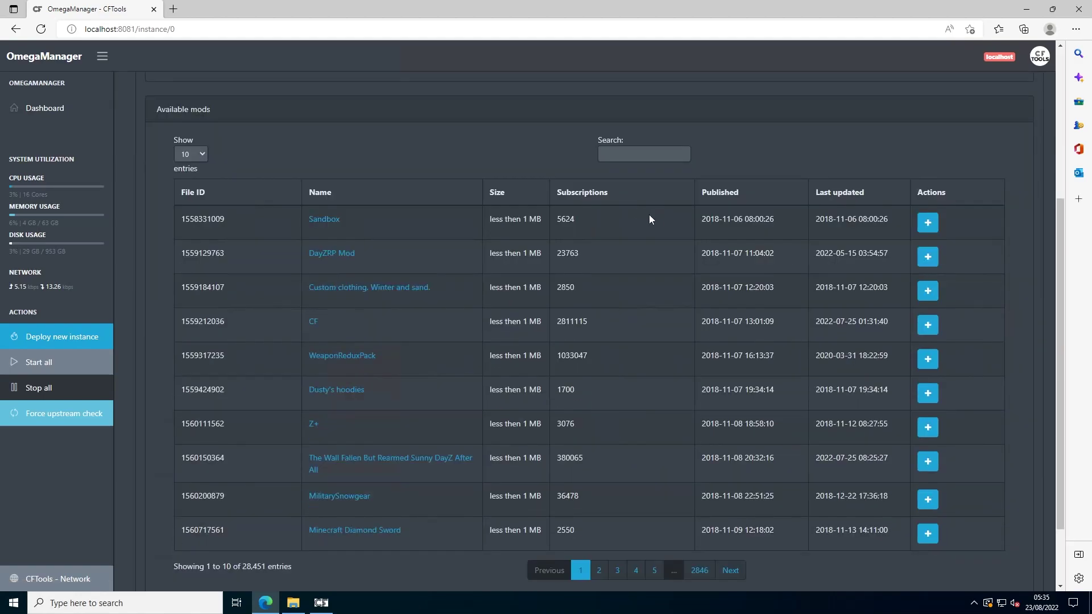
pyautogui.scroll(1, 667, 240)
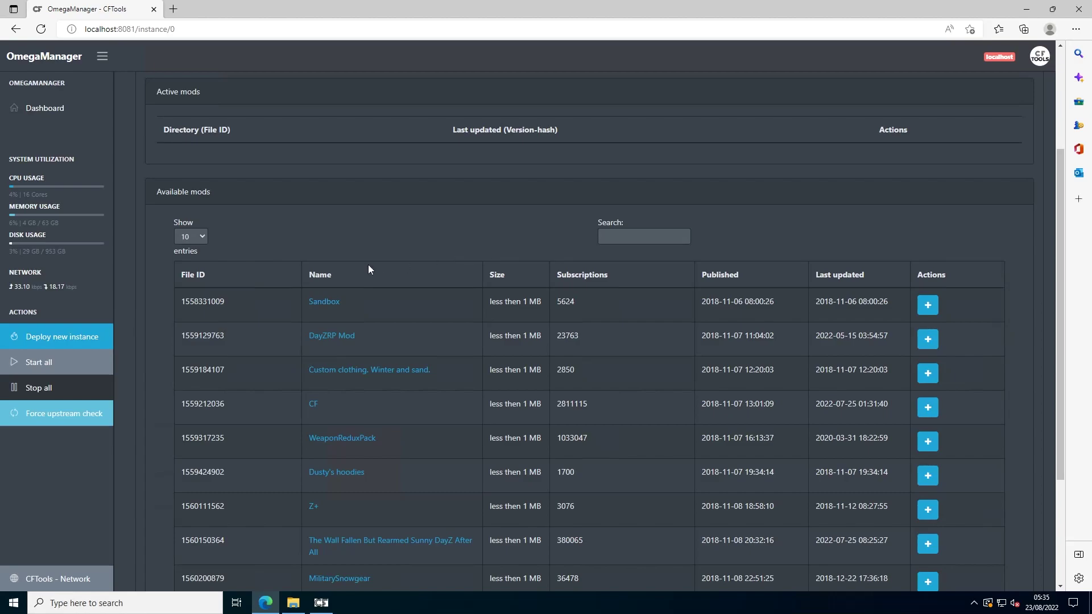
pyautogui.click(330, 275)
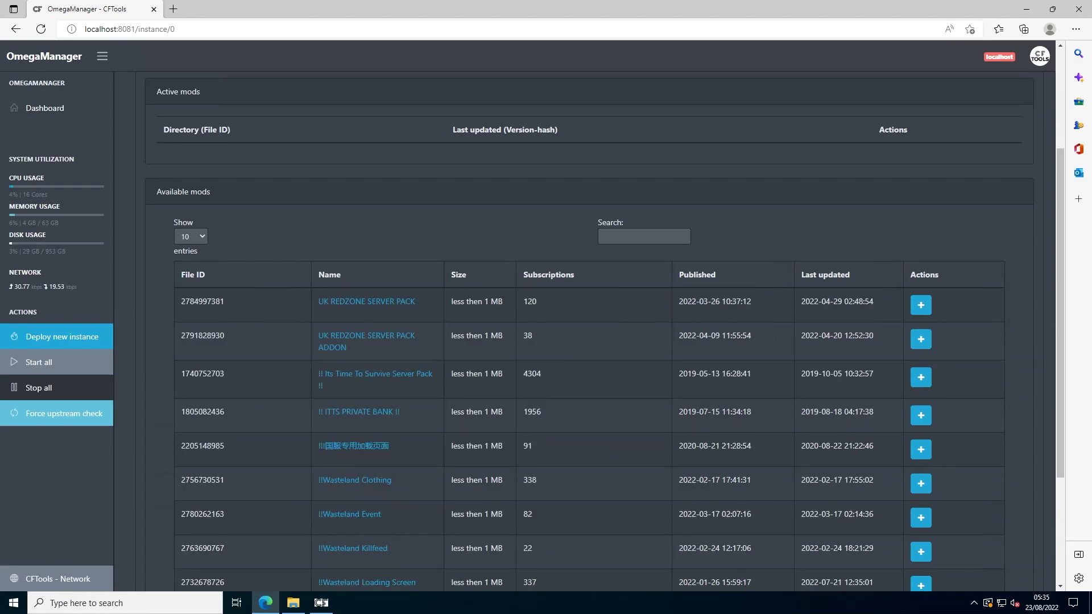
pyautogui.click(556, 269)
pyautogui.click(556, 268)
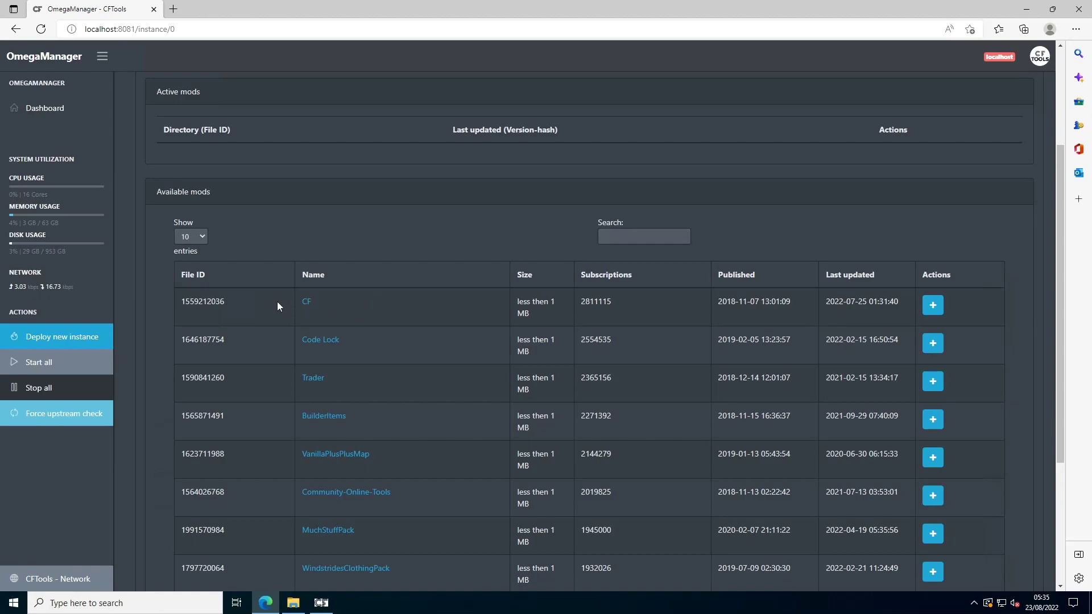
pyautogui.click(930, 308)
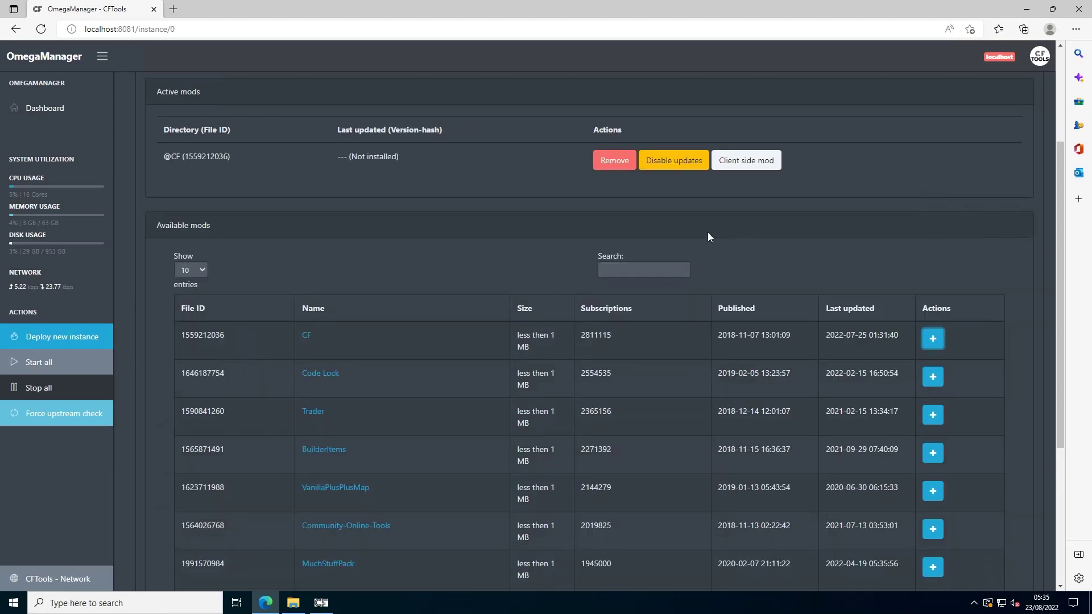
pyautogui.scroll(3, 707, 232)
pyautogui.click(608, 184)
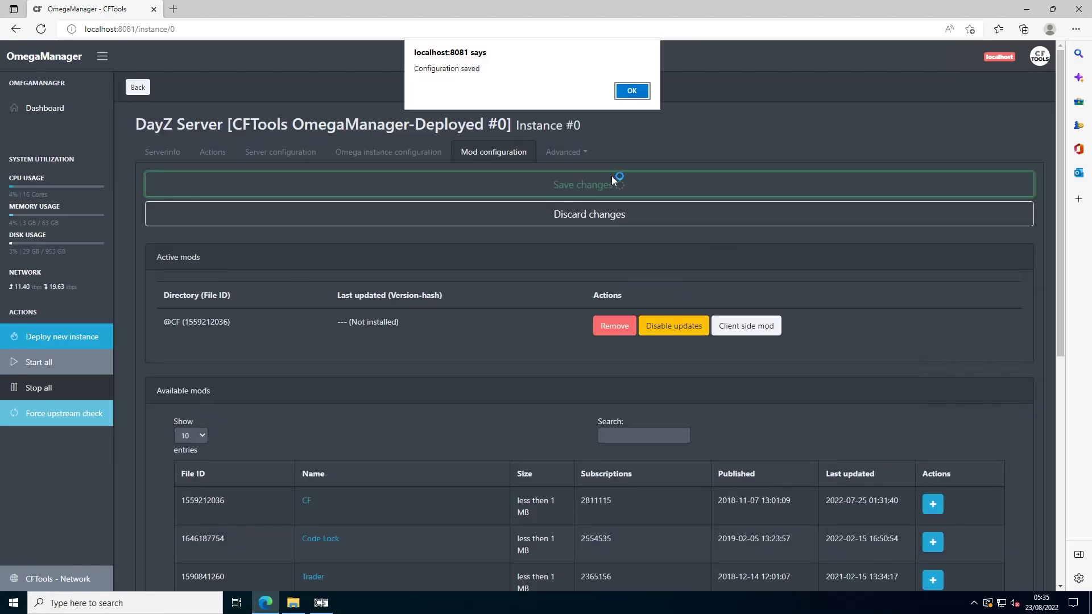
pyautogui.click(625, 96)
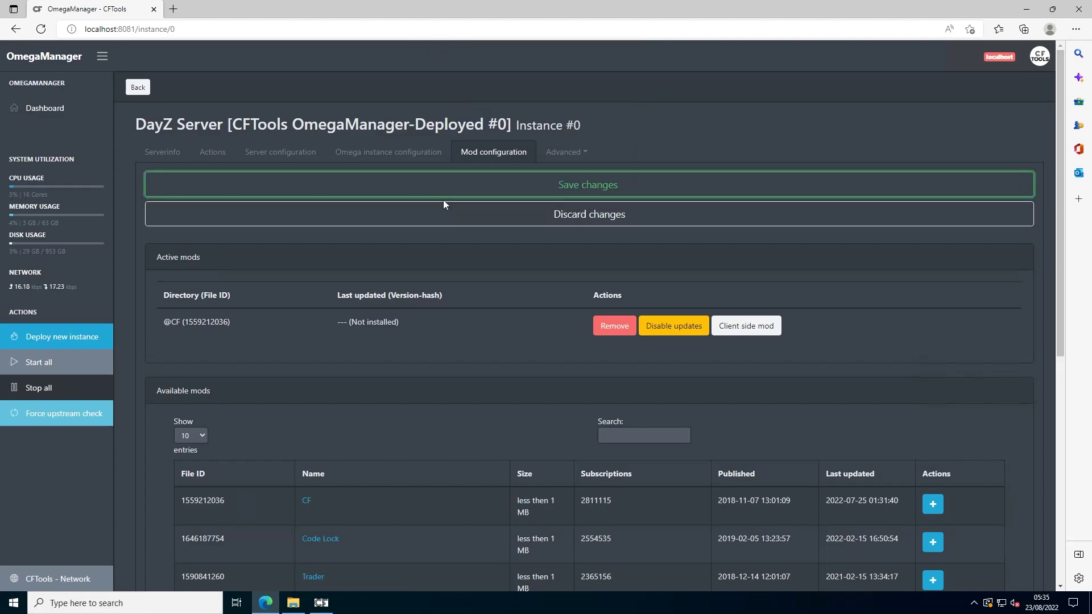
pyautogui.click(132, 85)
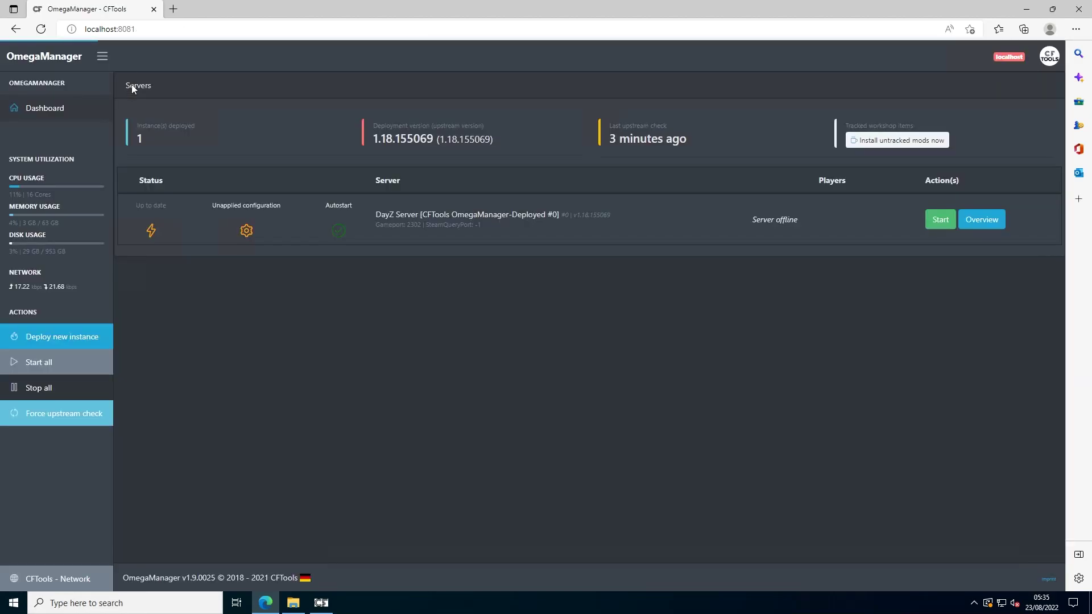
# Install the untracked CF workshop mod, entering the Steam Guard code in the console
pyautogui.click(893, 143)
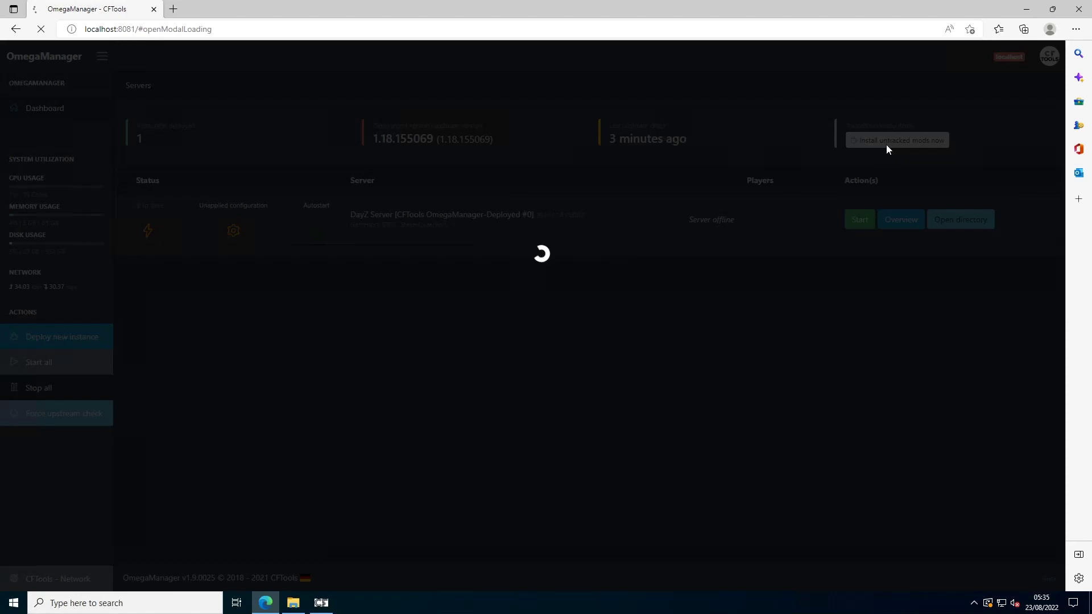
pyautogui.click(321, 602)
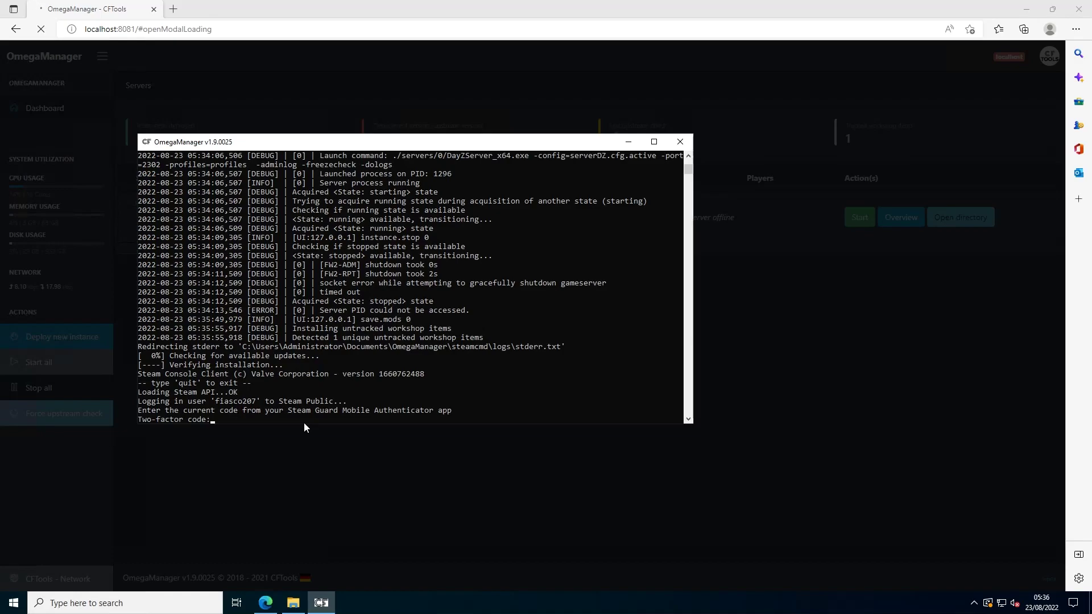
pyautogui.press('Return')
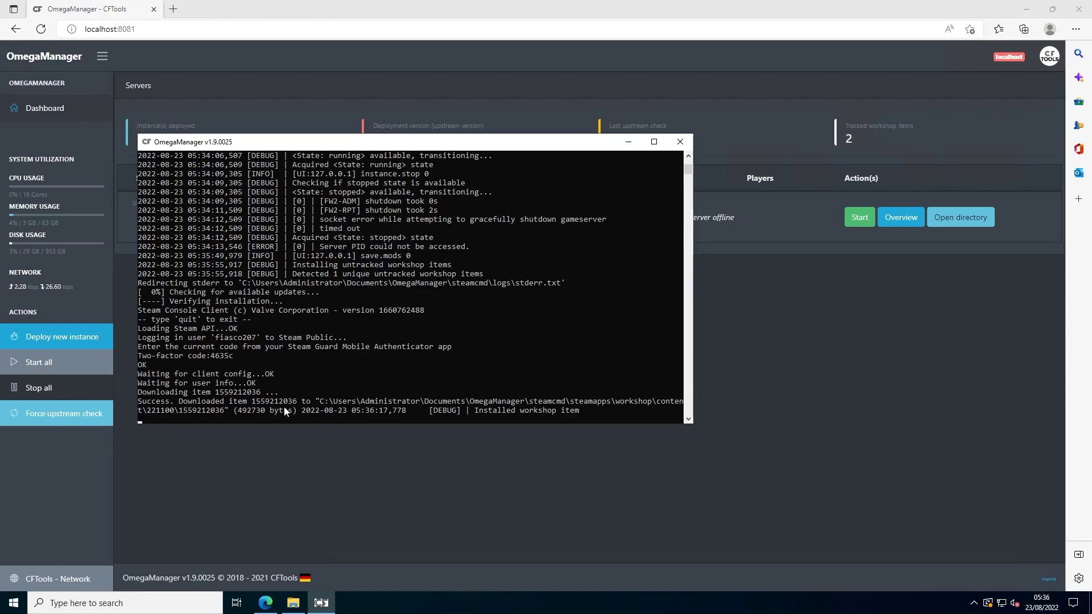
pyautogui.click(629, 142)
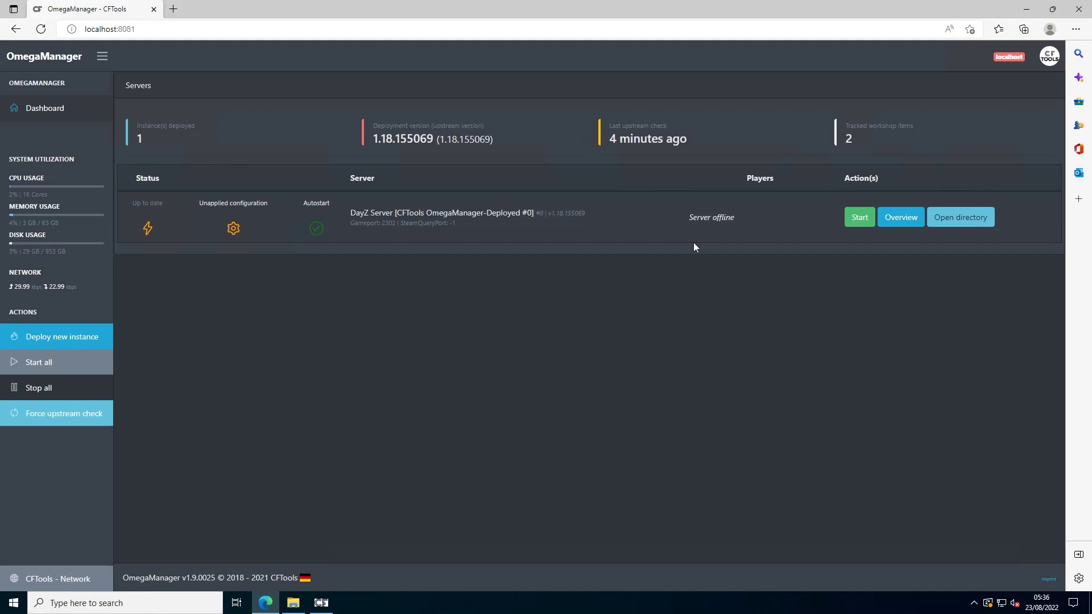
pyautogui.click(861, 222)
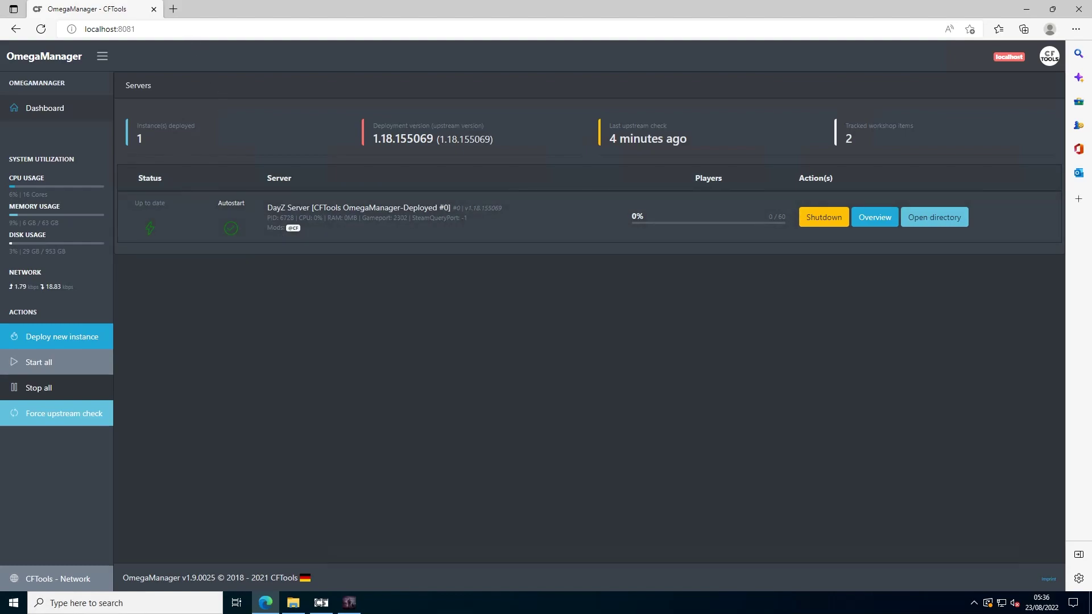
# Search Bing for dzsalauncher, open dayzsalauncher.com, and go to its Check Server page
pyautogui.click(173, 9)
pyautogui.write('d')
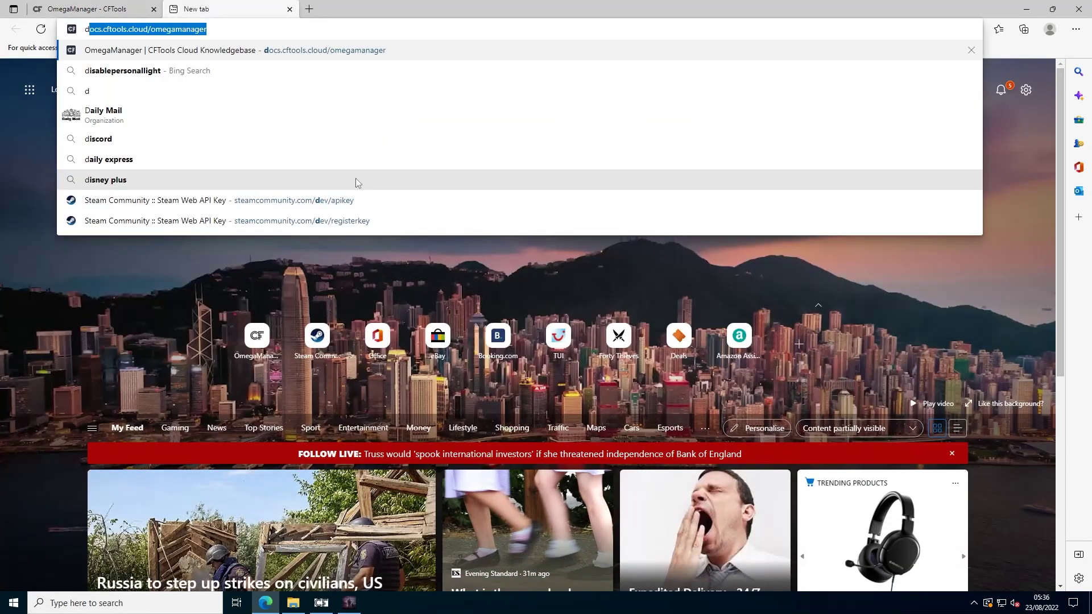
pyautogui.write('zsalauncher')
pyautogui.press('Return')
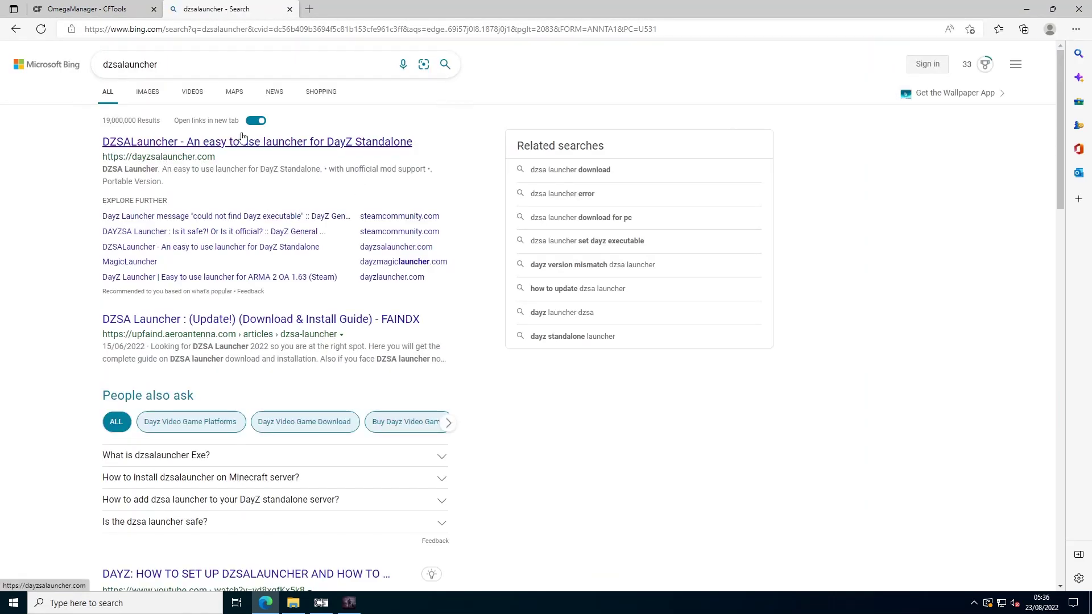
pyautogui.click(221, 144)
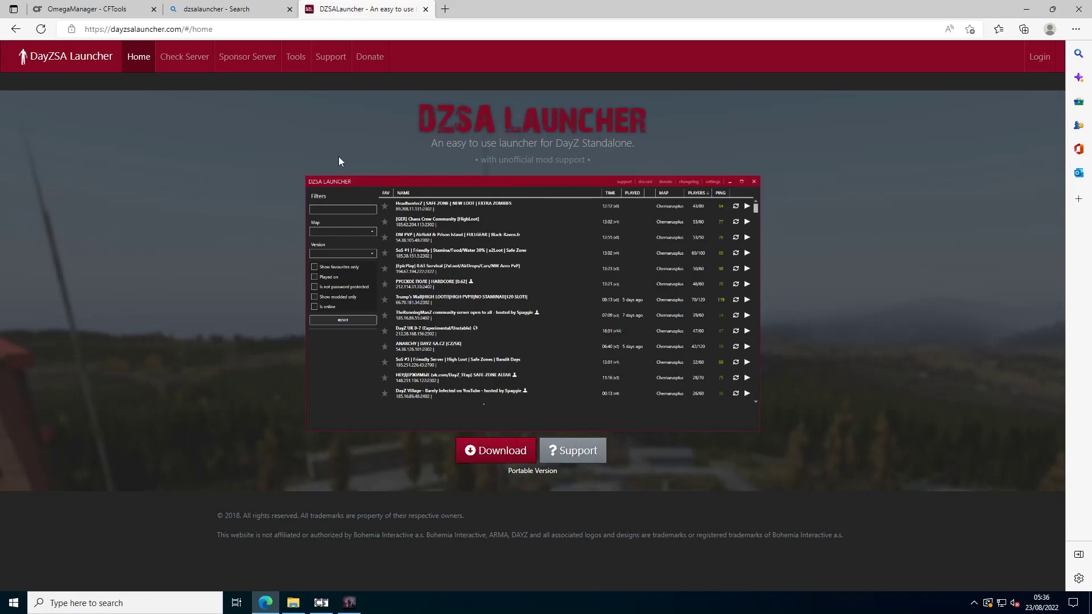
pyautogui.click(198, 67)
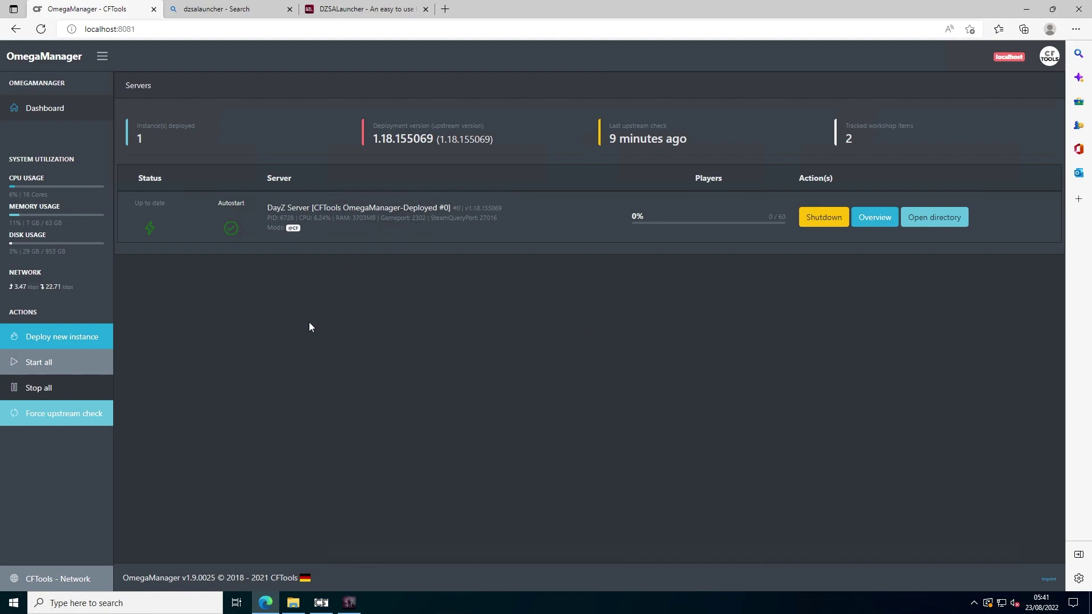
# Run ipconfig in Command Prompt and copy the IPv4 address 45.88.229.33
pyautogui.click(114, 602)
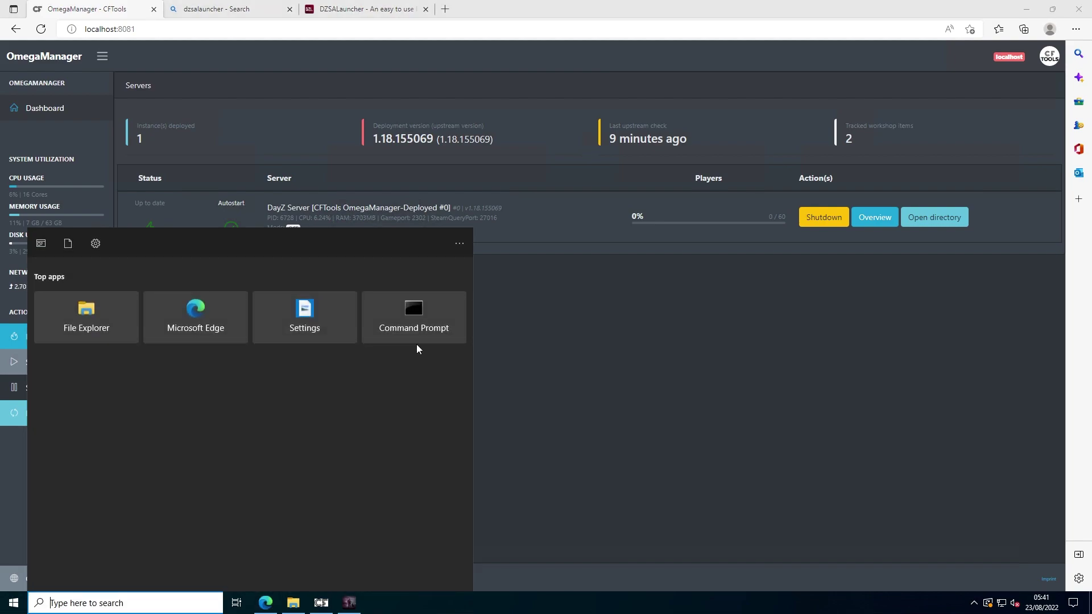
pyautogui.click(411, 317)
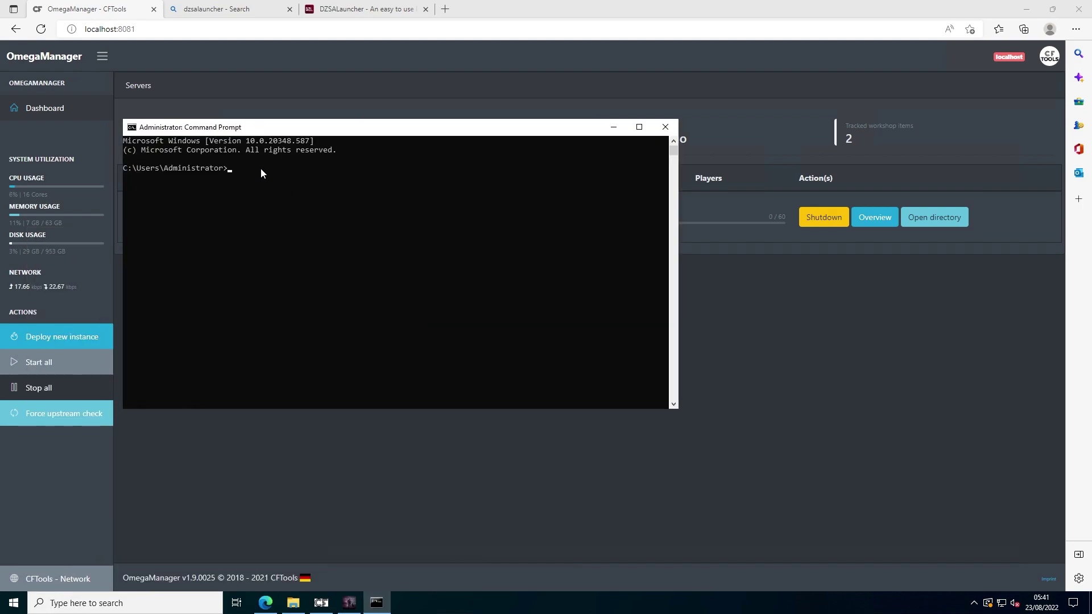
pyautogui.write('ipconfig')
pyautogui.press('Return')
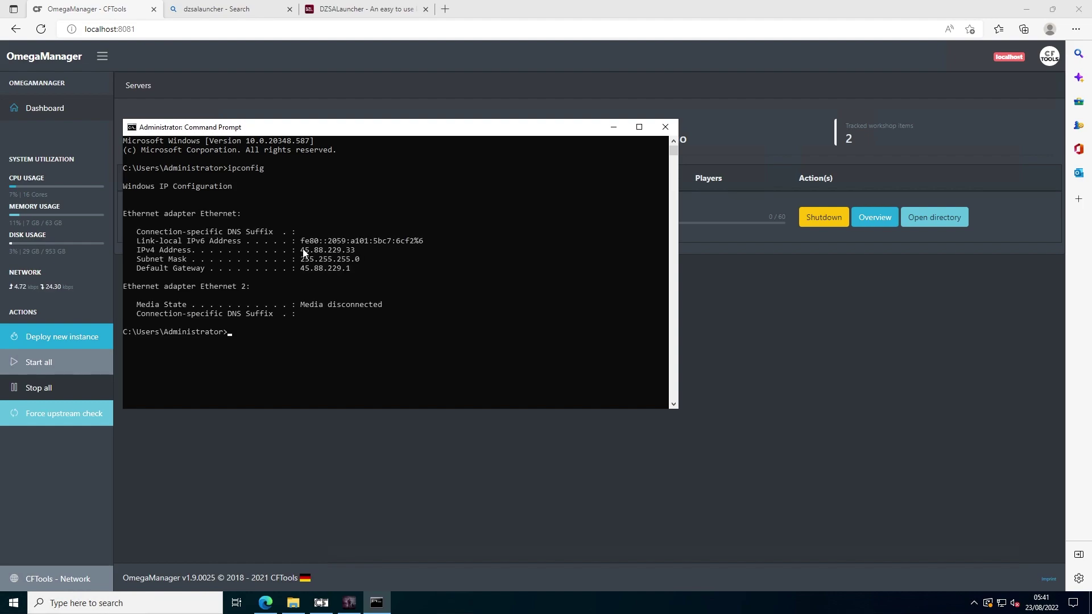
pyautogui.moveTo(300, 251); pyautogui.dragTo(354, 255)
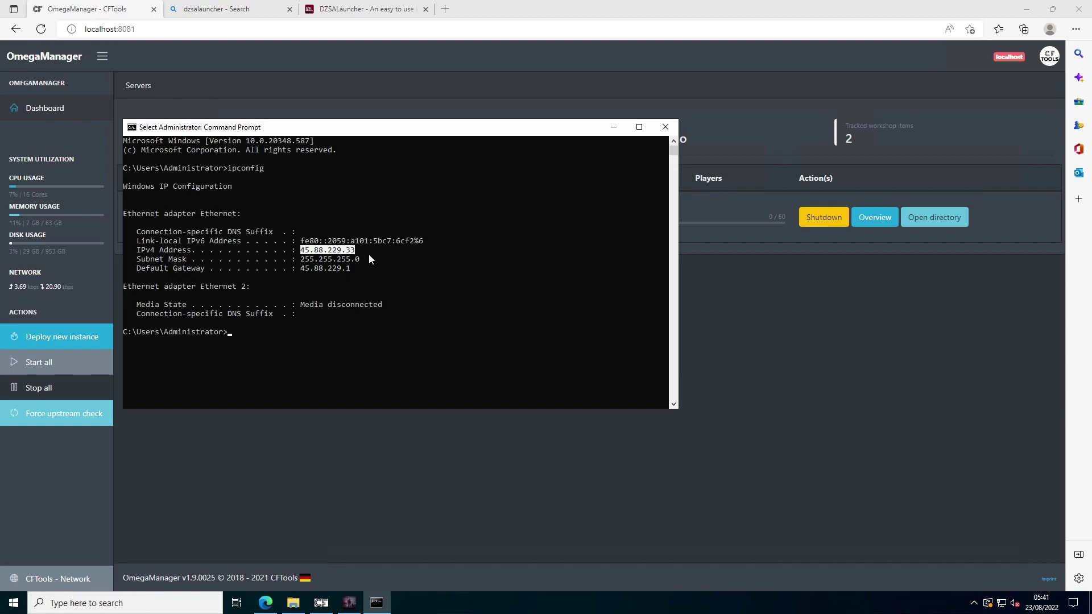
pyautogui.rightClick(369, 255)
# Paste the IP 45.88.229.33 into DZSA Launcher's Server IP field
pyautogui.click(614, 127)
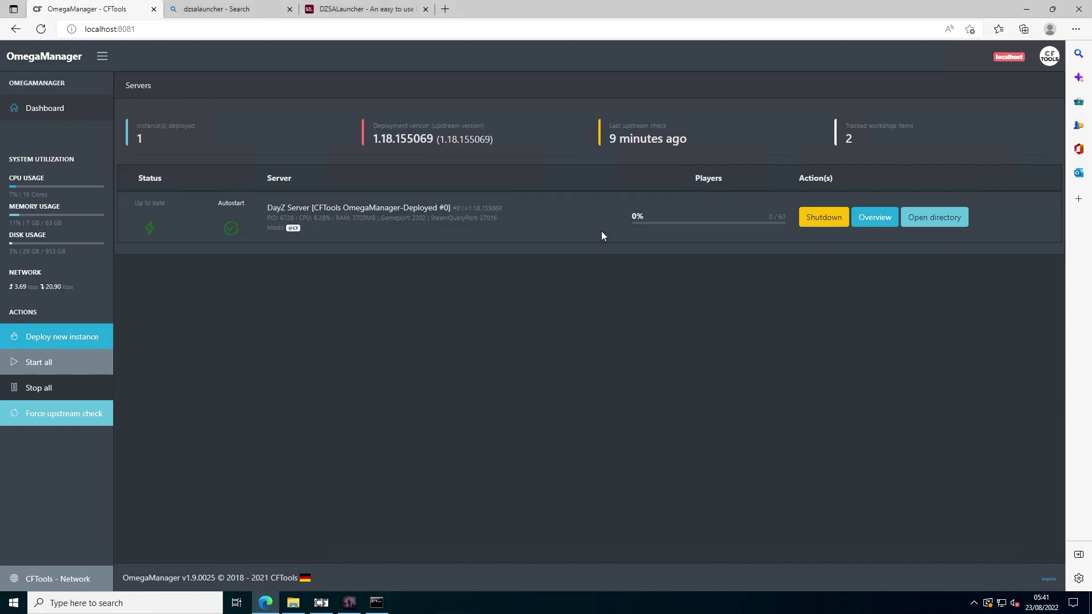
pyautogui.click(375, 7)
pyautogui.click(227, 149)
pyautogui.hotkey('ctrl', 'v')
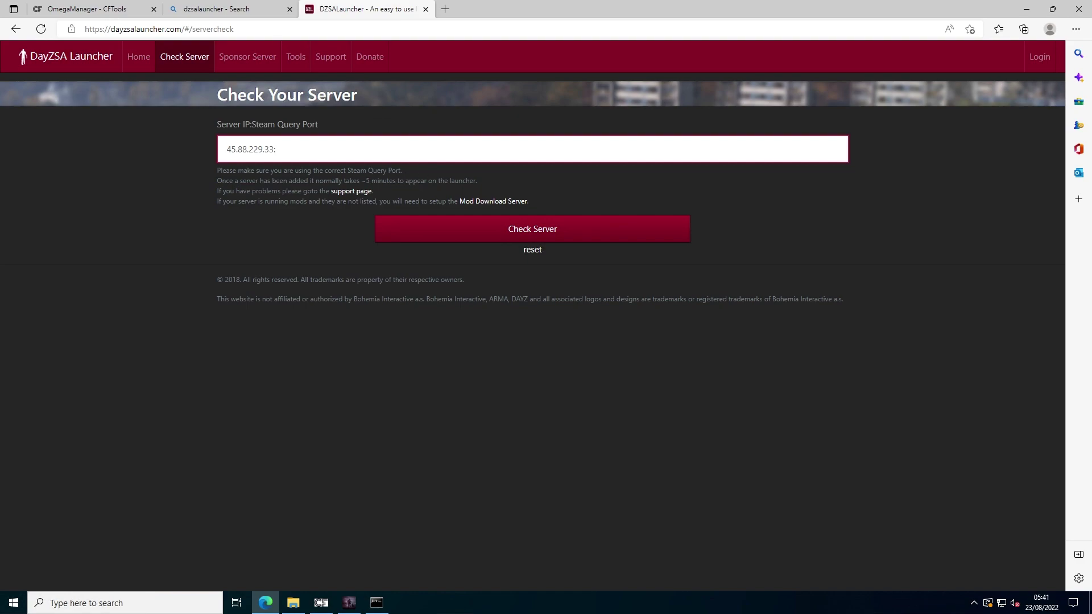
# Copy the SteamQueryPort 27016 from OmegaManager and append it after the IP
pyautogui.click(106, 6)
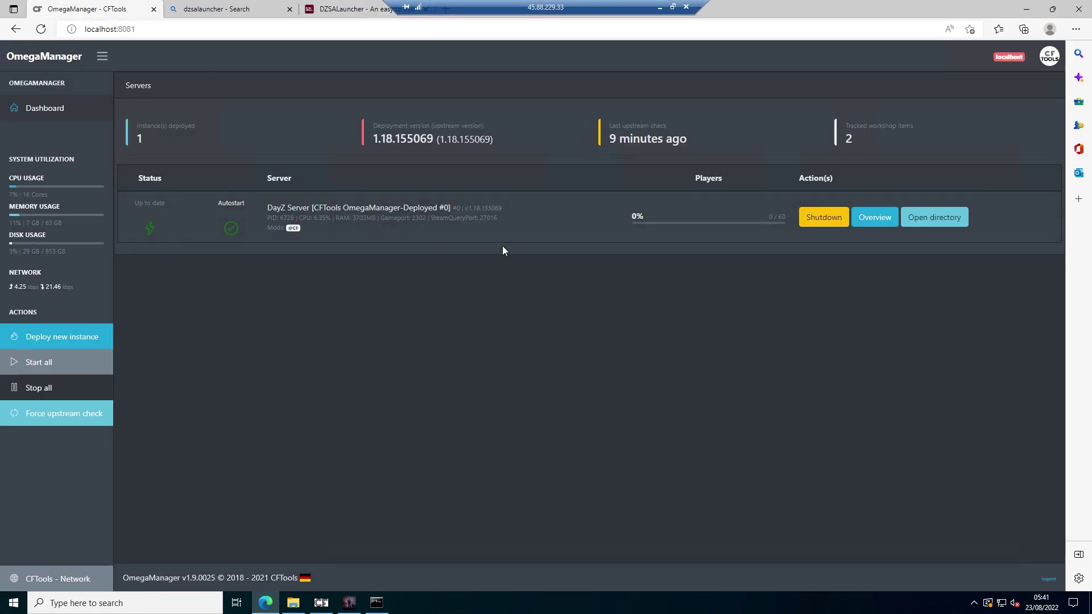
pyautogui.doubleClick(488, 218)
pyautogui.rightClick(487, 218)
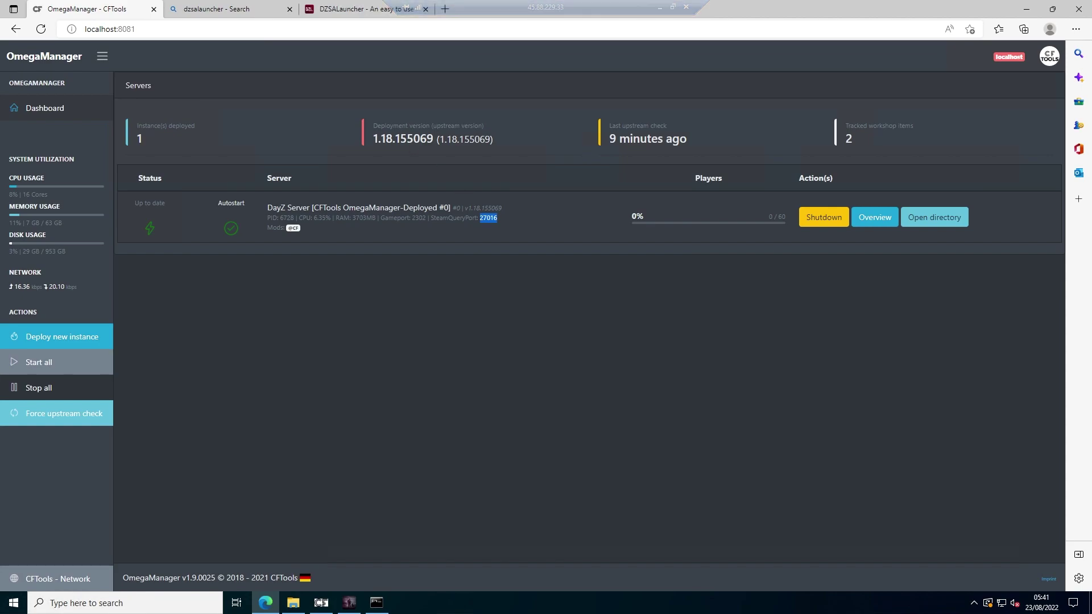
pyautogui.click(506, 221)
pyautogui.click(322, 7)
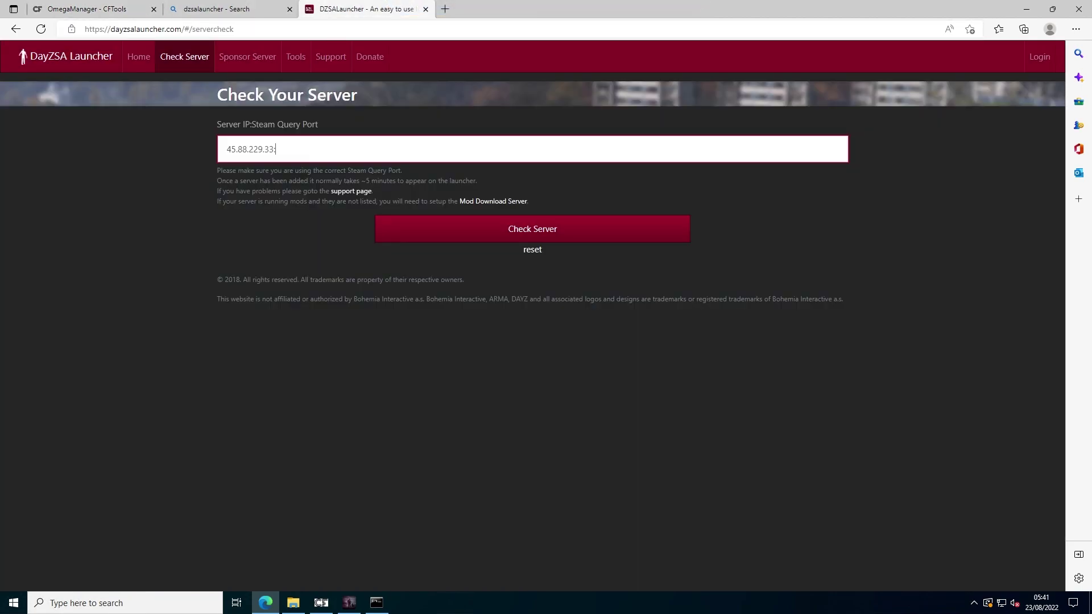
pyautogui.hotkey('ctrl', 'v')
# Check server 45.88.229.33:27016 so DZSA Launcher adds it, showing 0/60 players and CF
pyautogui.click(91, 9)
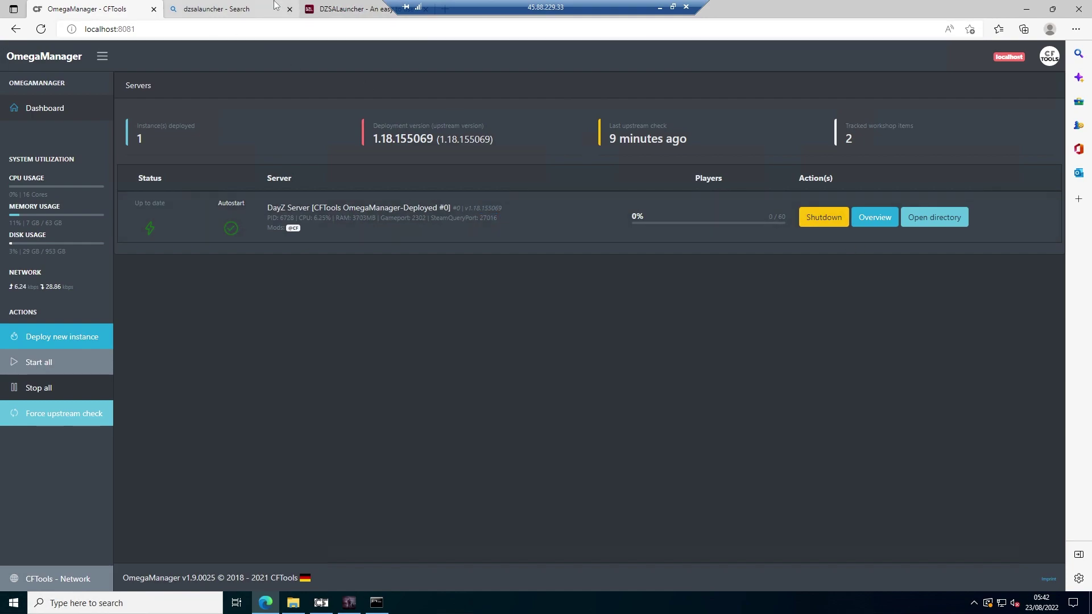
pyautogui.click(343, 7)
pyautogui.click(538, 233)
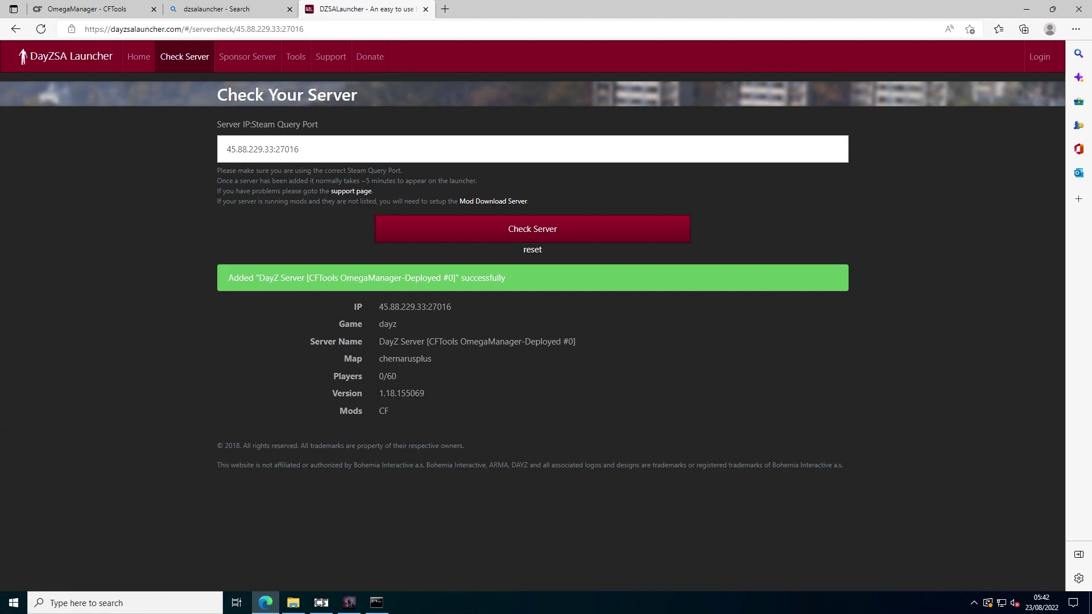
pyautogui.moveTo(471, 279); pyautogui.dragTo(419, 289)
pyautogui.click(434, 373)
# Restart instance #0's internal modserver from its Actions, confirm, and go back to the servers dashboard
pyautogui.click(87, 8)
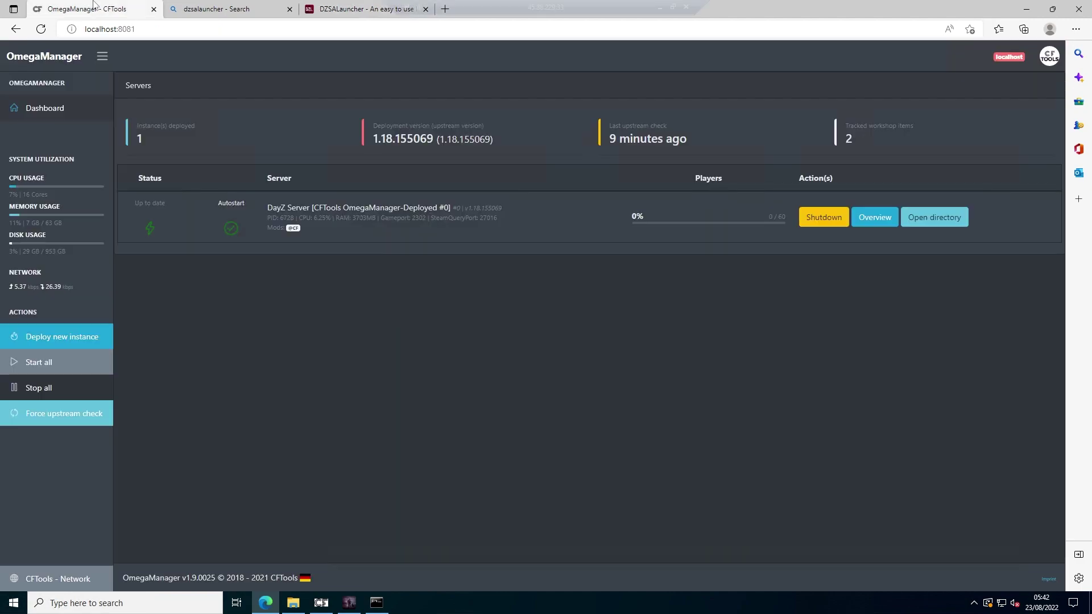
pyautogui.moveTo(273, 208); pyautogui.dragTo(399, 208)
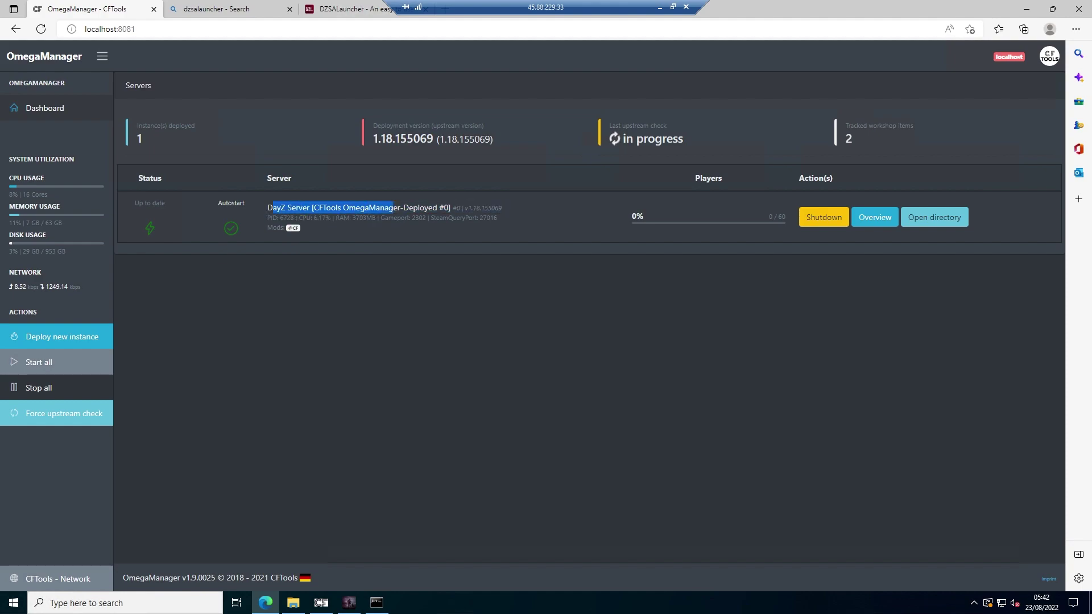
pyautogui.click(506, 315)
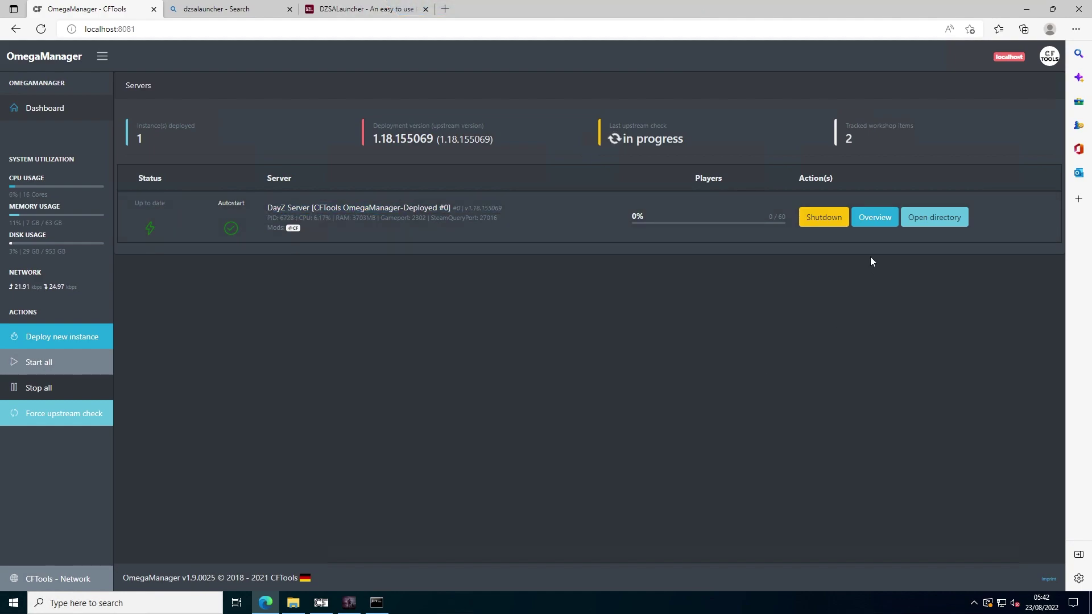
pyautogui.click(885, 222)
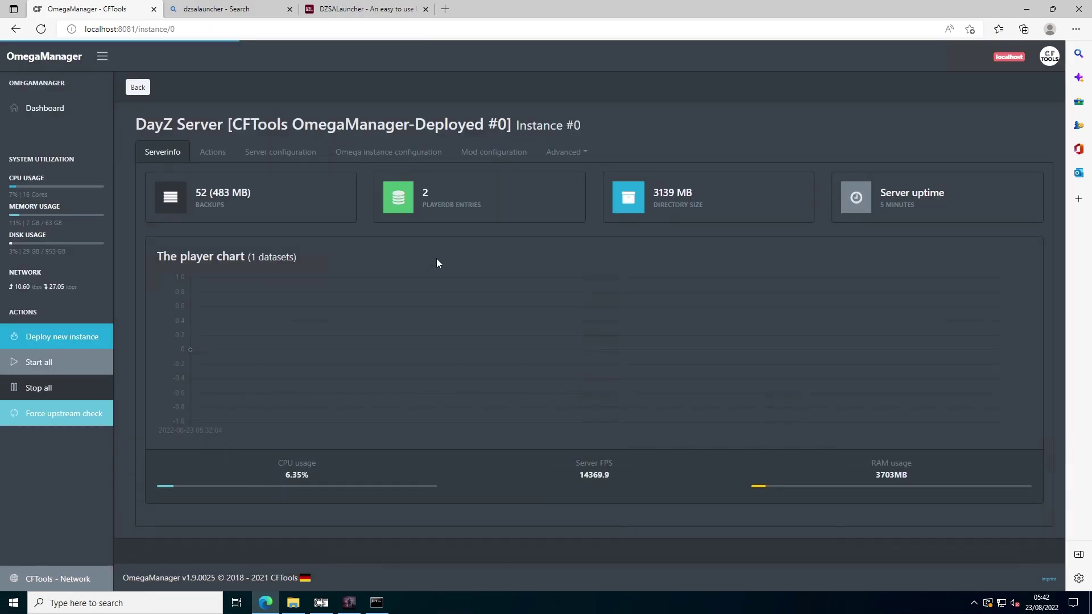
pyautogui.click(206, 152)
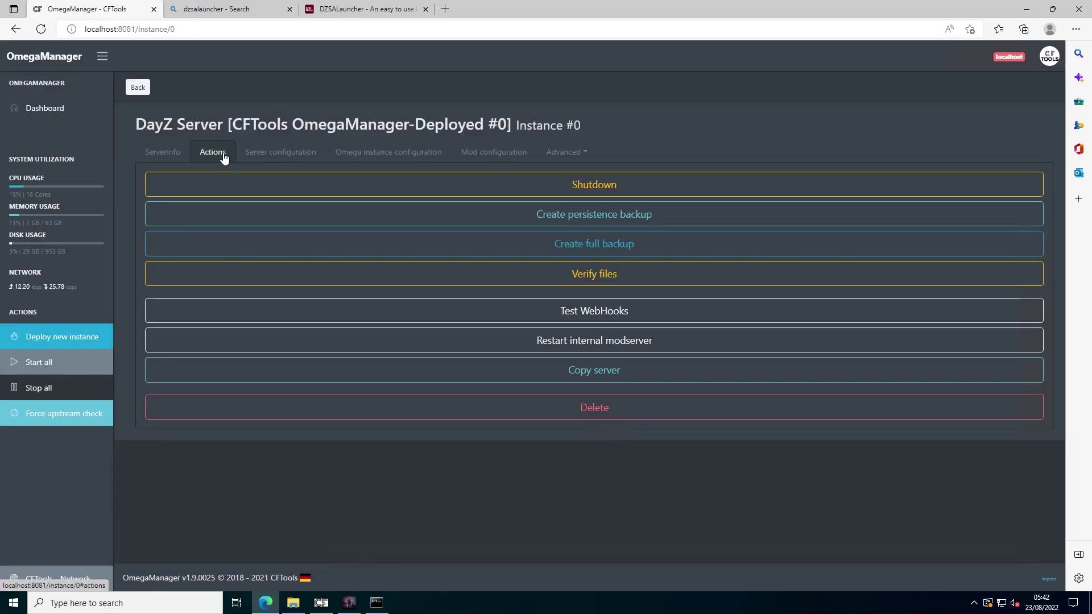
pyautogui.click(595, 344)
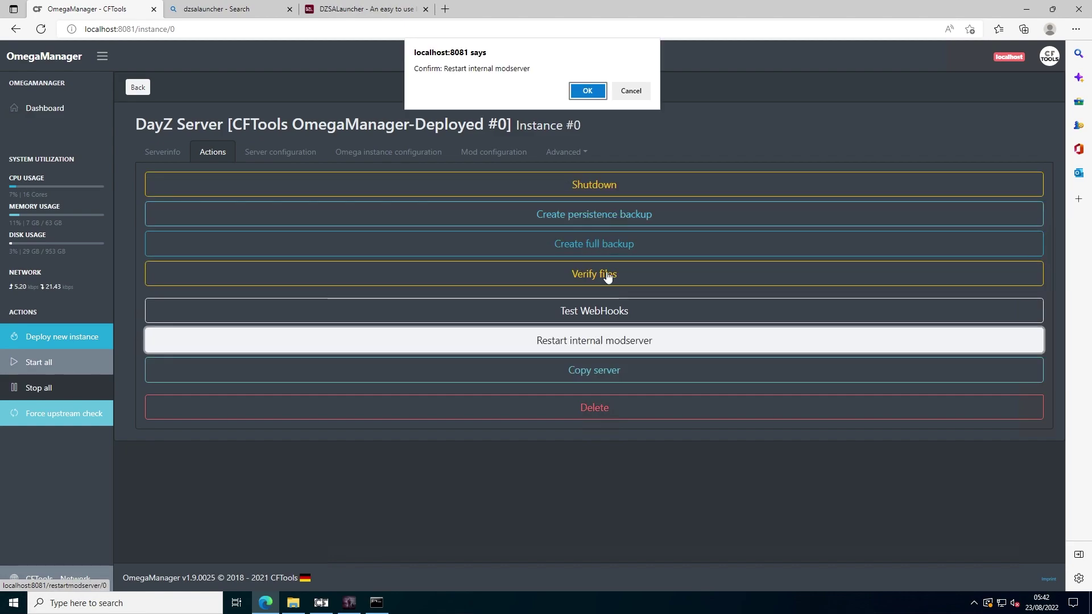
pyautogui.click(587, 91)
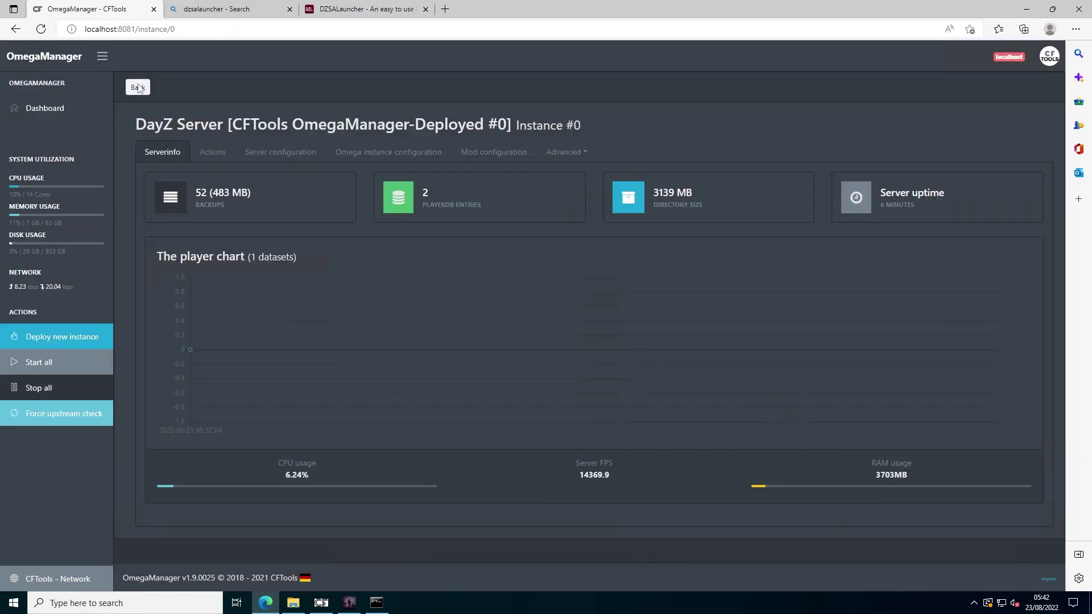
pyautogui.click(138, 87)
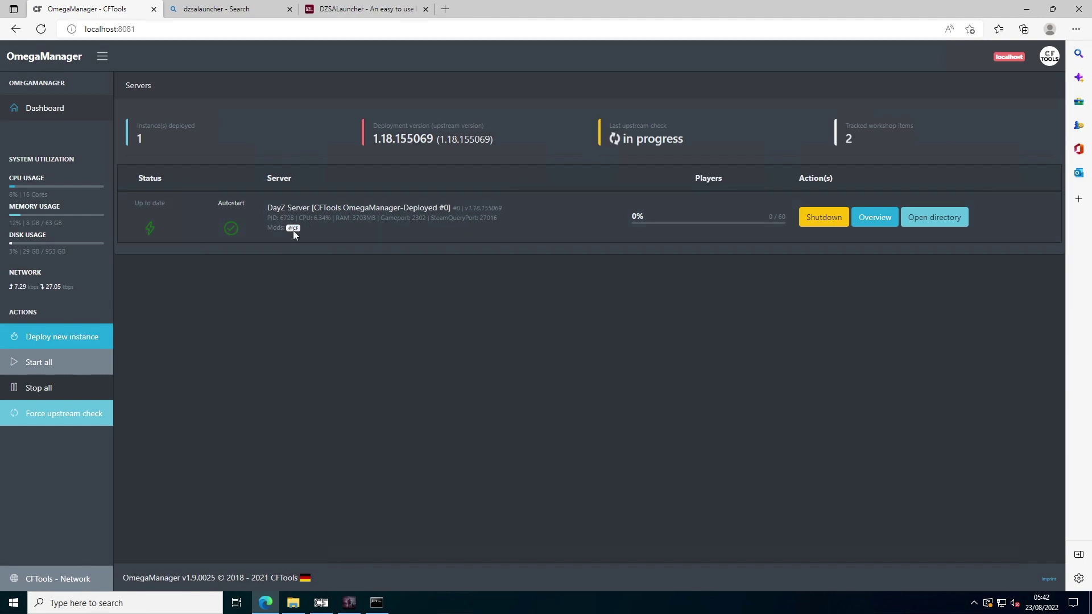
pyautogui.click(884, 217)
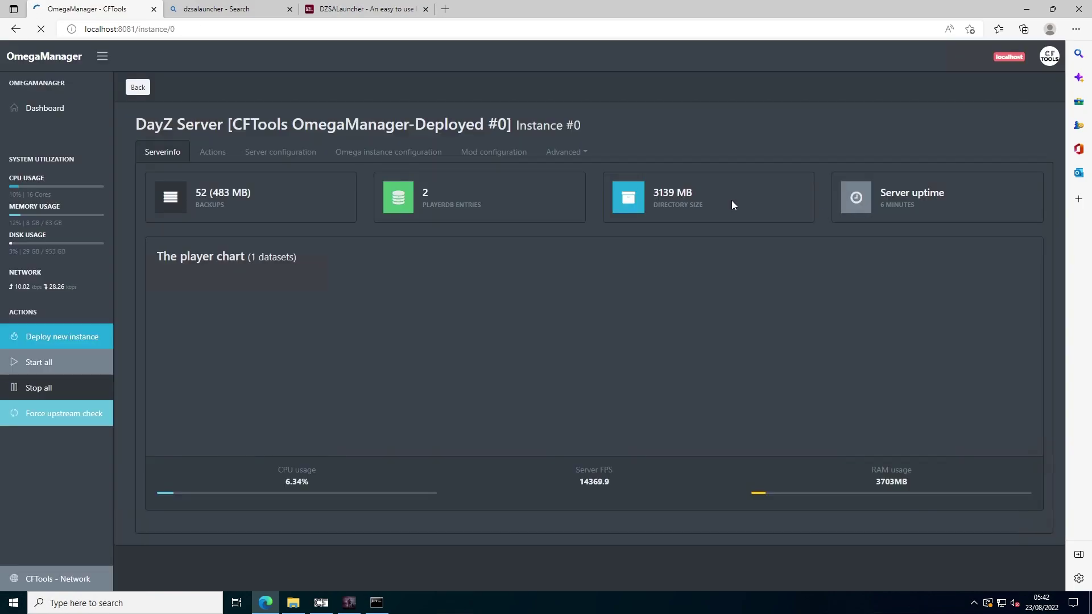
pyautogui.click(507, 151)
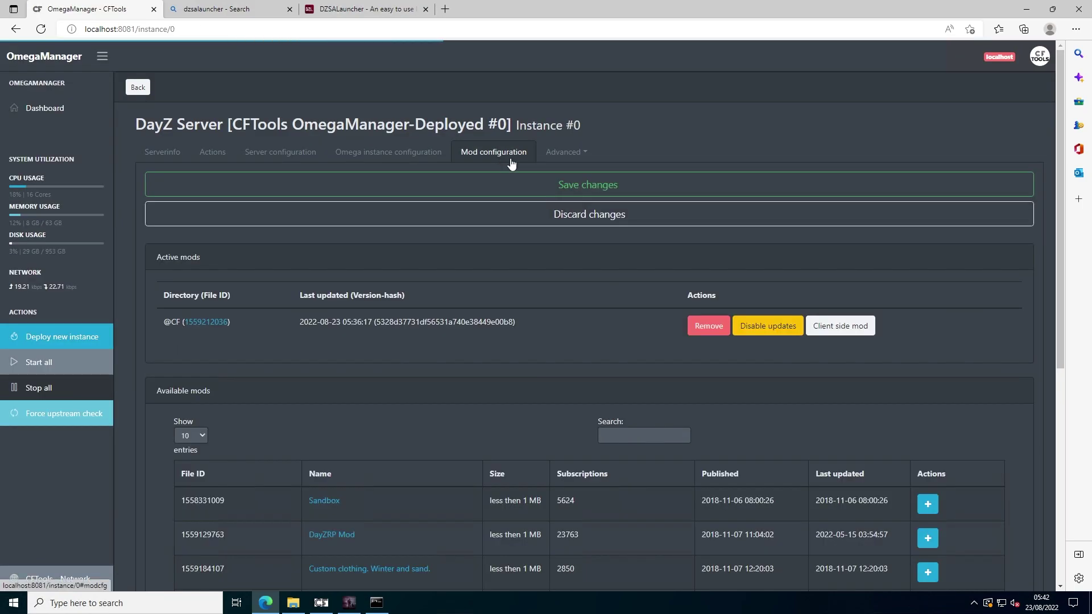
pyautogui.scroll(-5, 637, 251)
pyautogui.click(644, 188)
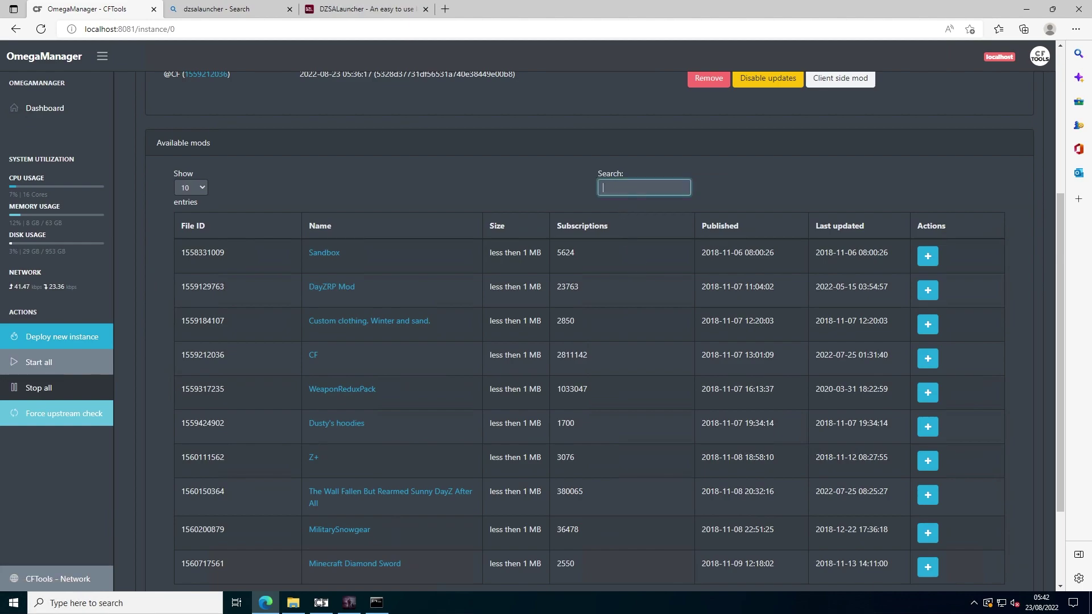
pyautogui.write('trader')
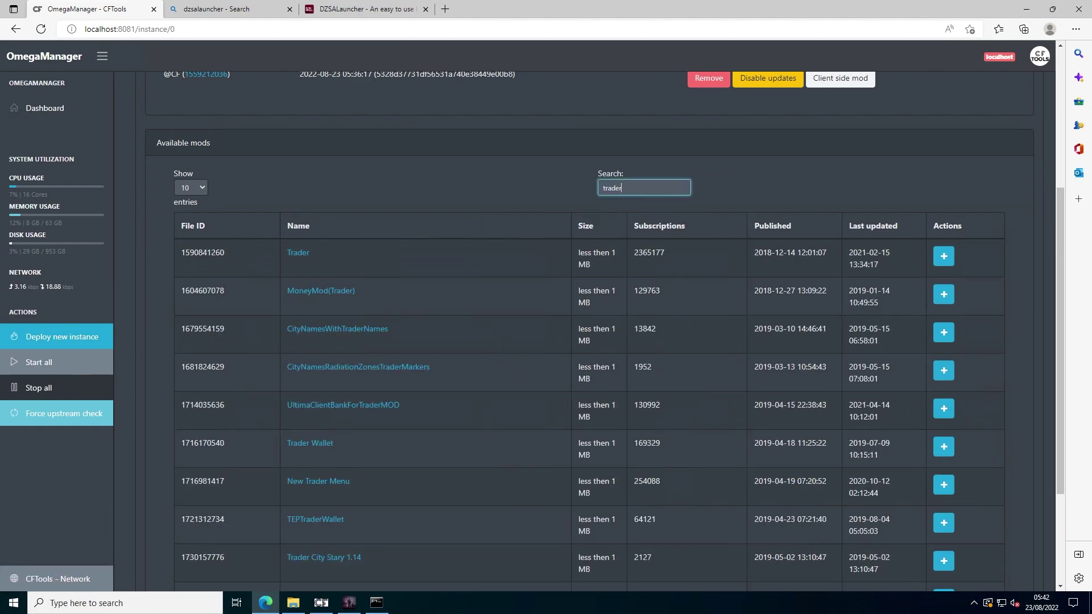
pyautogui.click(945, 257)
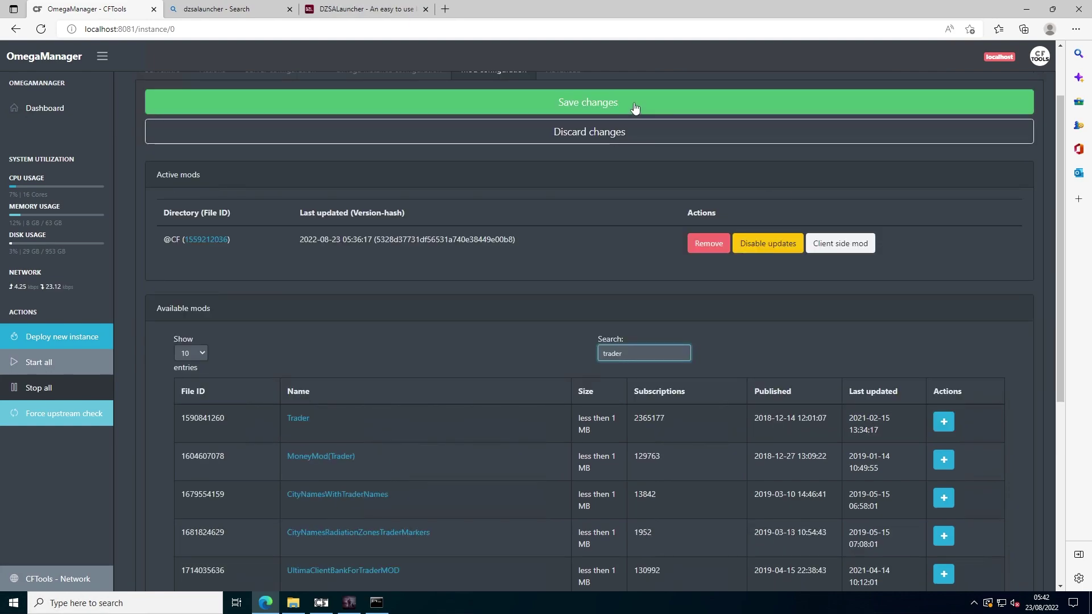